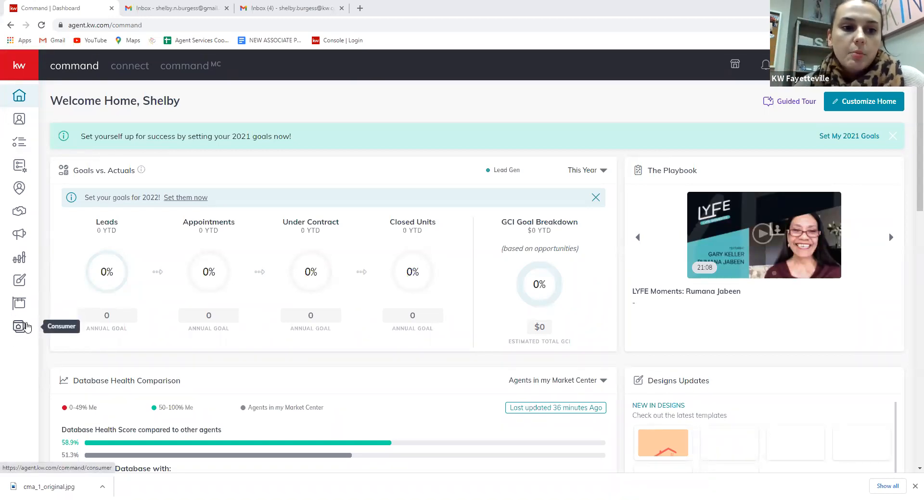
# Open the Free CMA landing page from the Consumer section for editing.
pyautogui.click(19, 329)
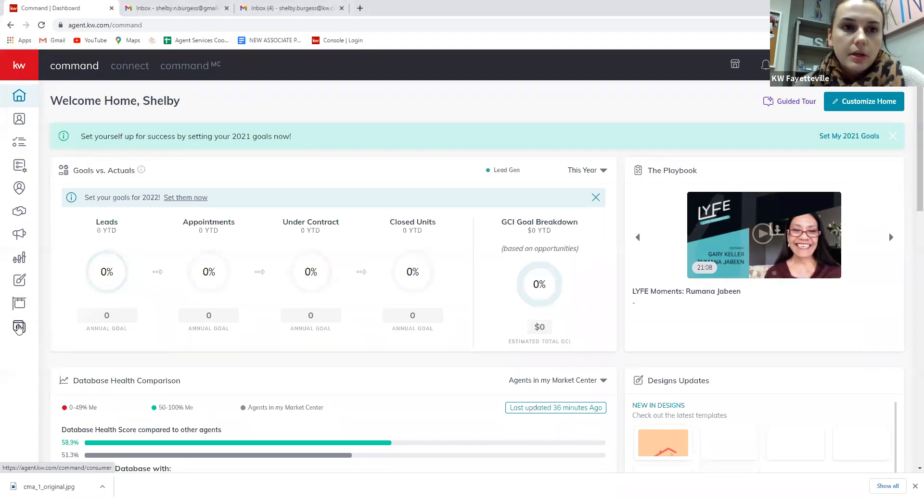
pyautogui.click(19, 329)
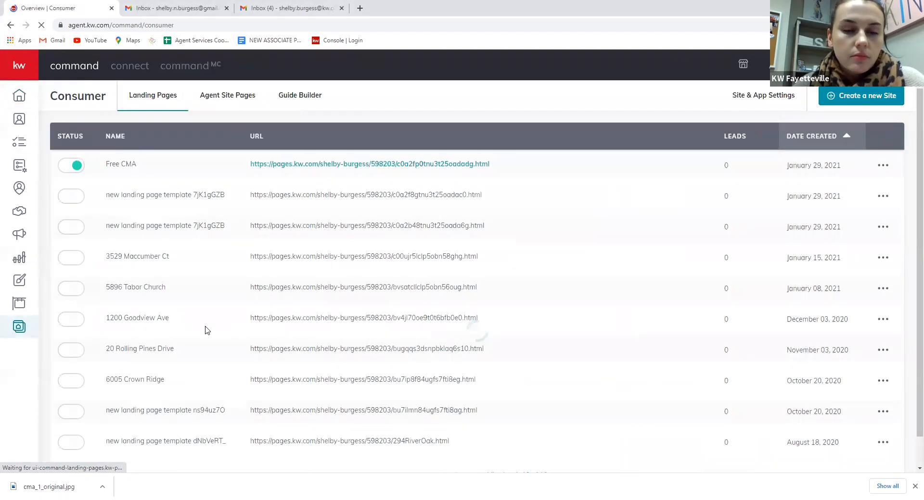
pyautogui.click(883, 166)
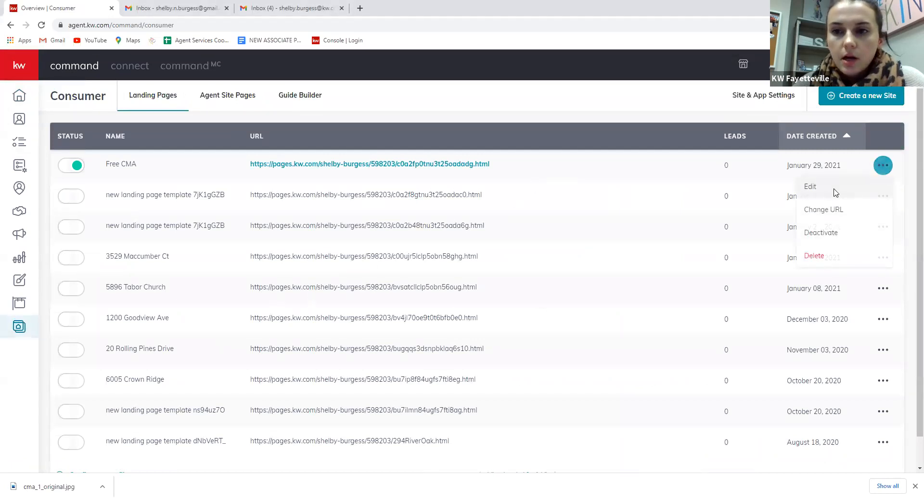
pyautogui.click(811, 187)
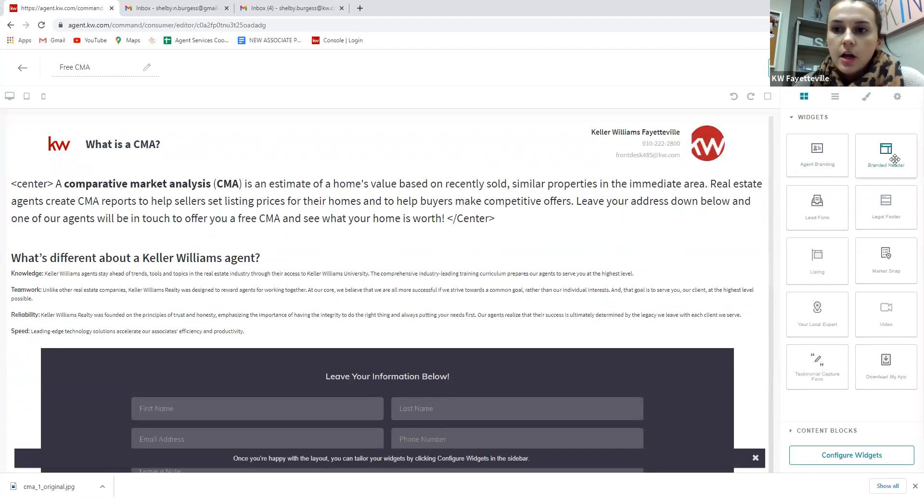
# Examine the page editor's content blocks, widgets and the Free CMA layout down to the footer, and leave without saving.
pyautogui.click(846, 430)
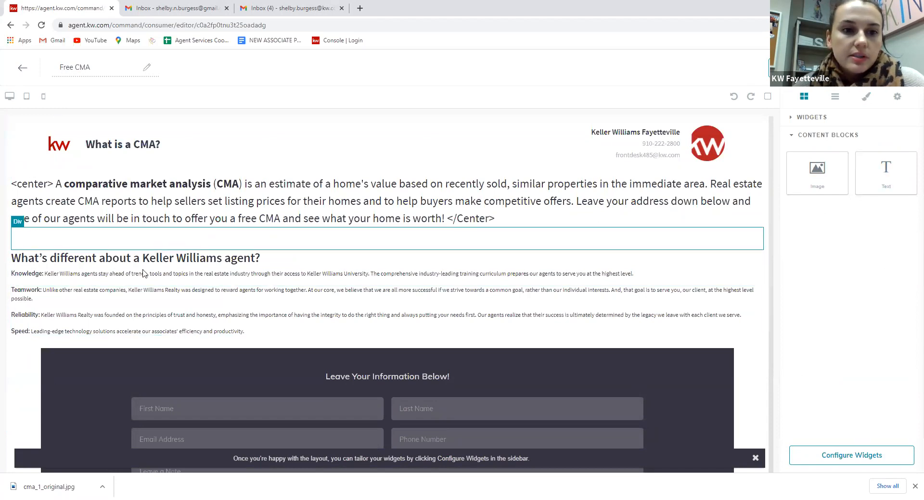
pyautogui.scroll(-1, 304, 293)
pyautogui.scroll(-3, 304, 292)
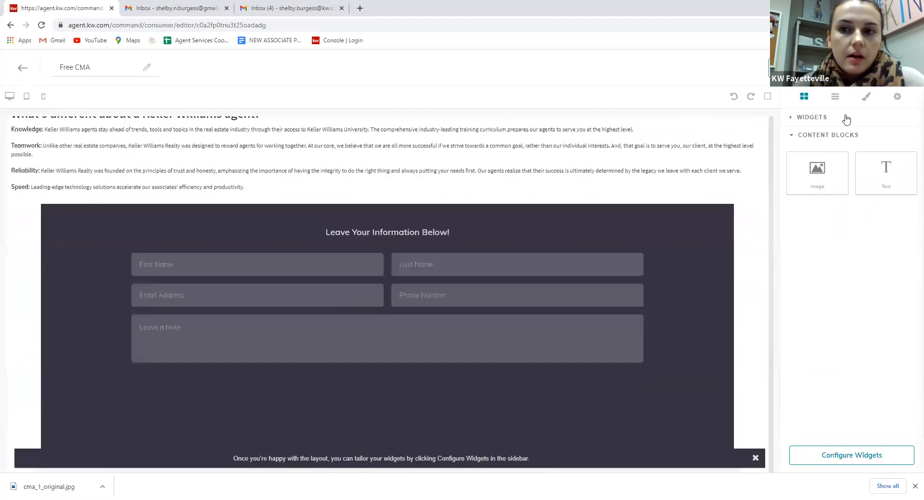
pyautogui.click(813, 118)
pyautogui.scroll(-5, 532, 285)
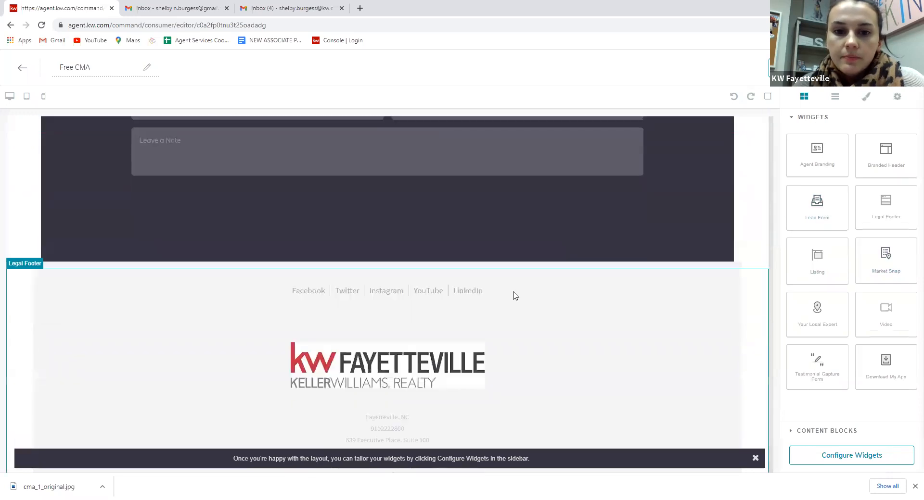
pyautogui.scroll(10, 418, 243)
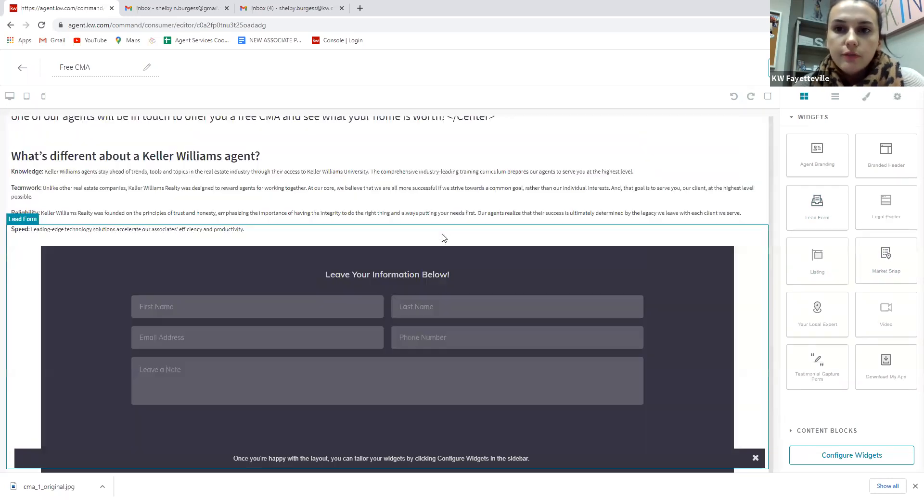
pyautogui.click(23, 68)
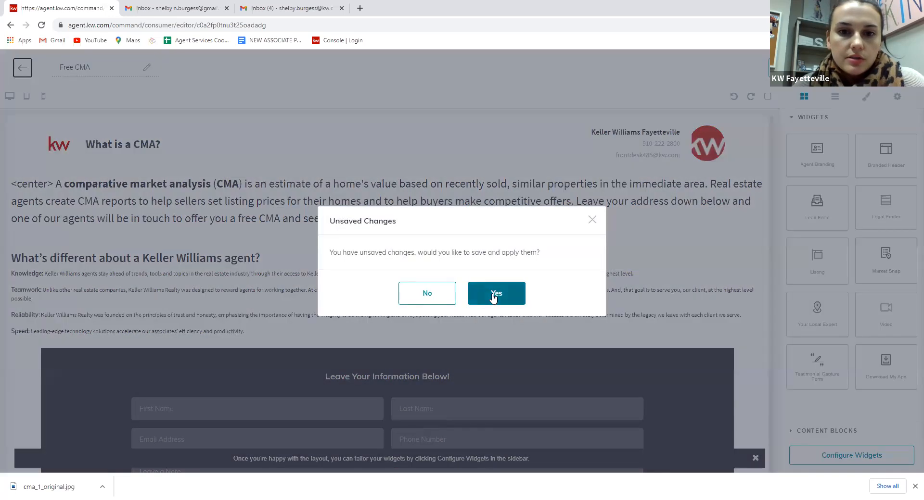
pyautogui.click(426, 293)
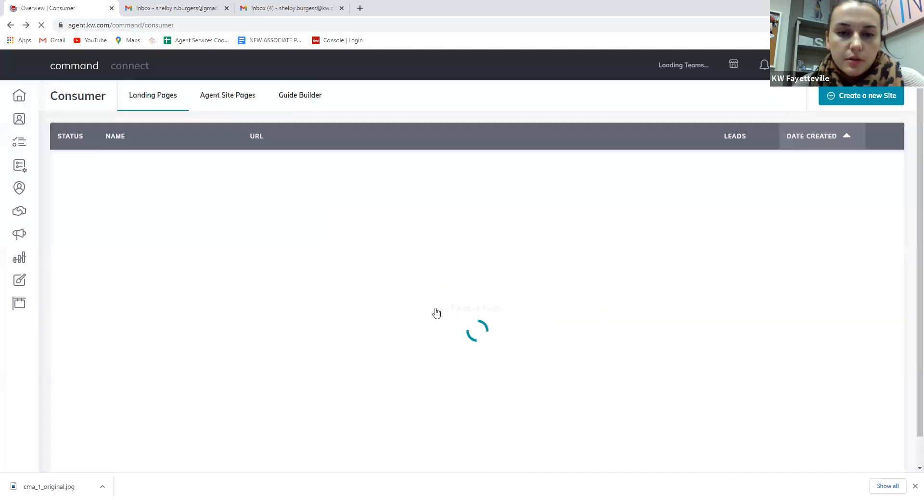
# Open the published Free CMA page, examine its introduction, lead form and footer, and close it.
pyautogui.click(365, 165)
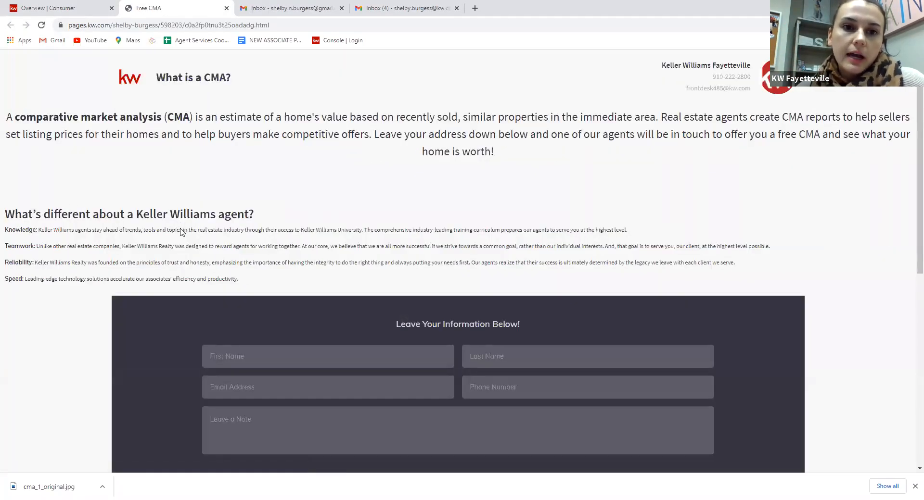
pyautogui.scroll(-2, 337, 202)
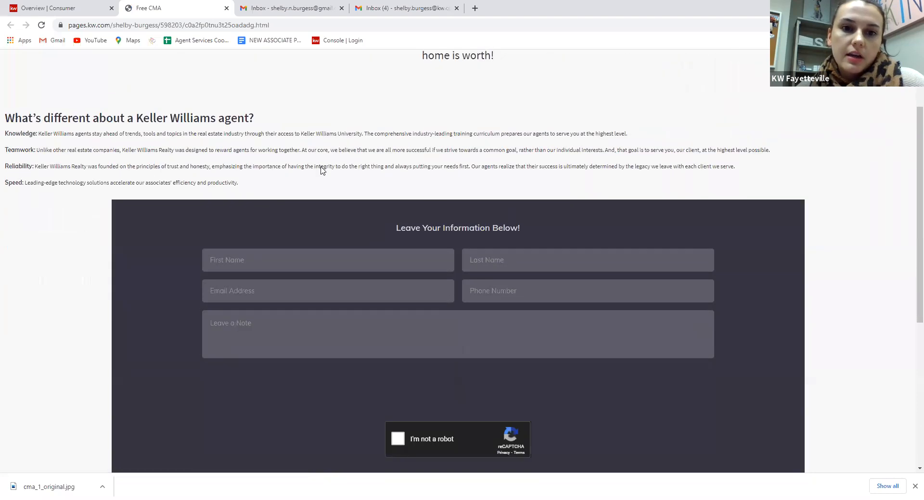
pyautogui.scroll(2, 332, 168)
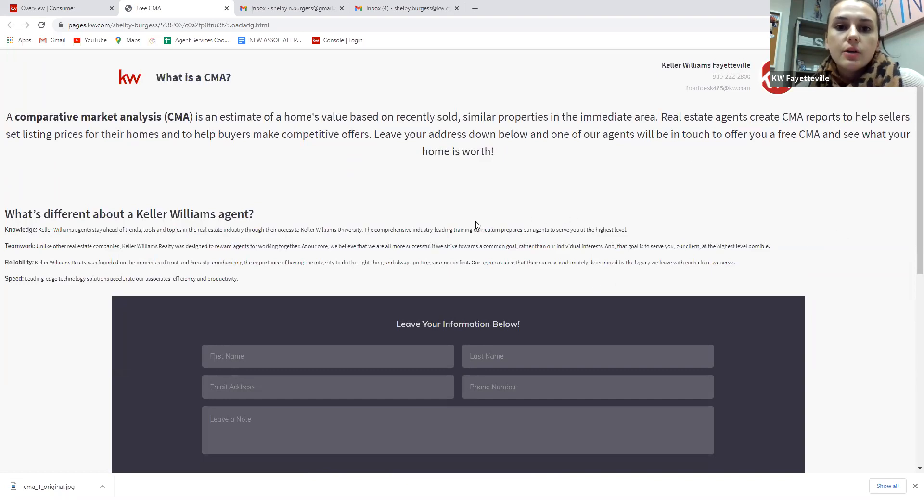
pyautogui.scroll(-2, 337, 202)
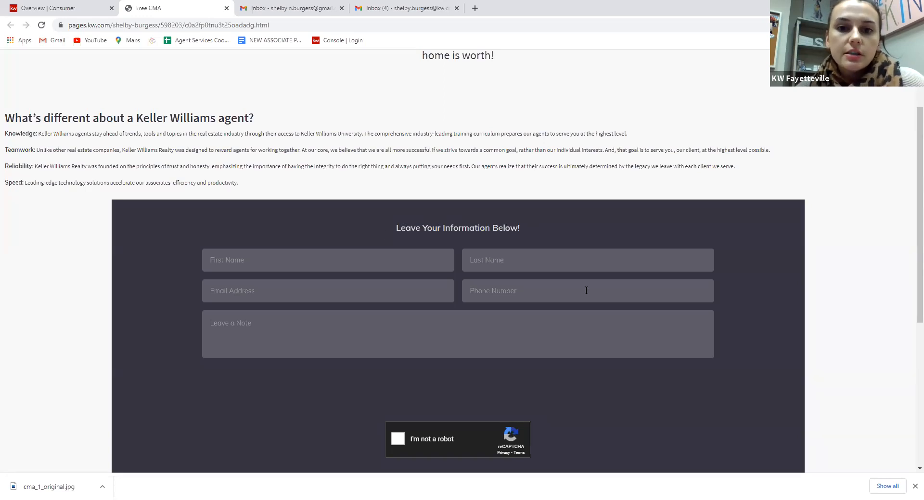
pyautogui.scroll(-6, 334, 373)
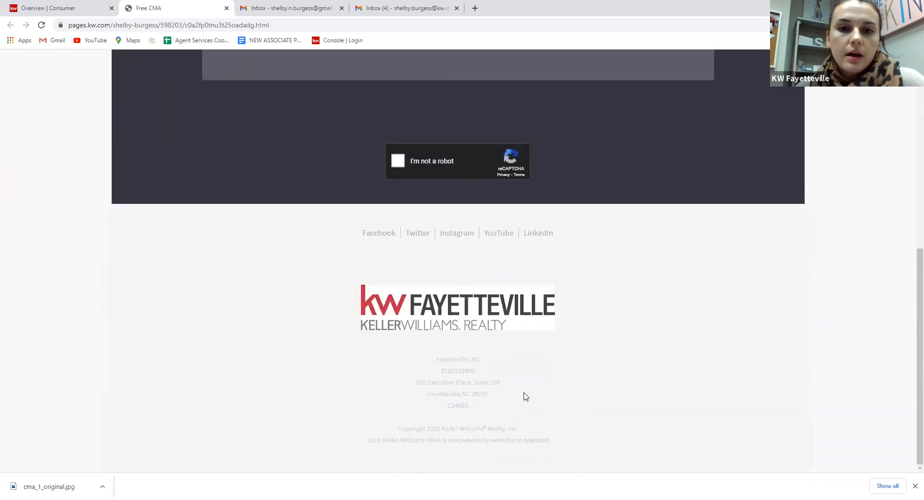
pyautogui.scroll(3, 417, 358)
pyautogui.scroll(5, 416, 358)
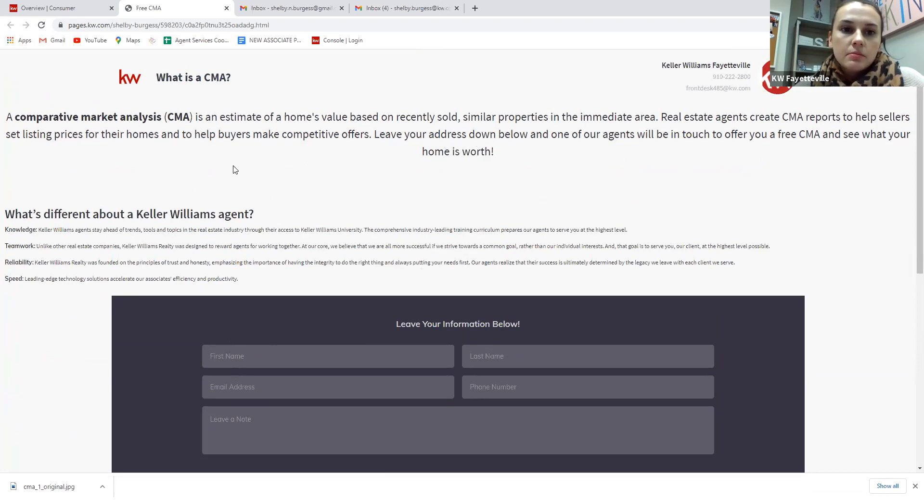
pyautogui.click(226, 8)
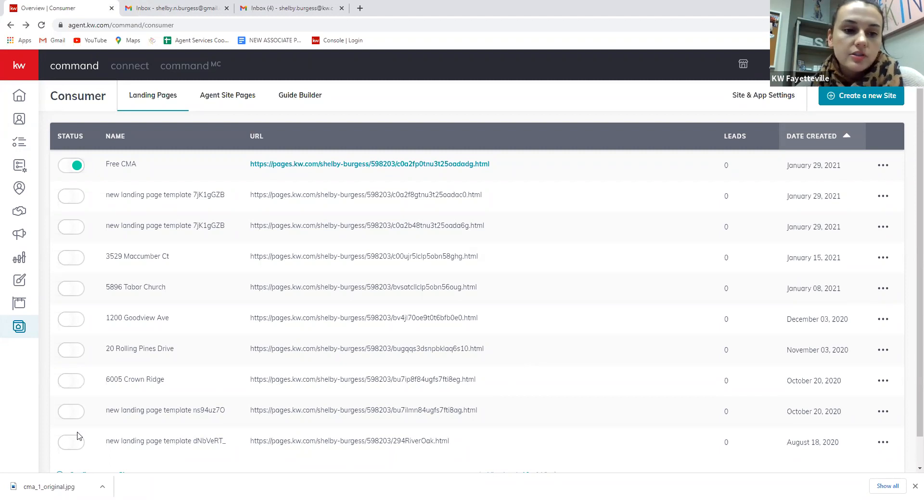
# Start a new campaign of the paid Social Ad type in the Campaigns section.
pyautogui.click(110, 487)
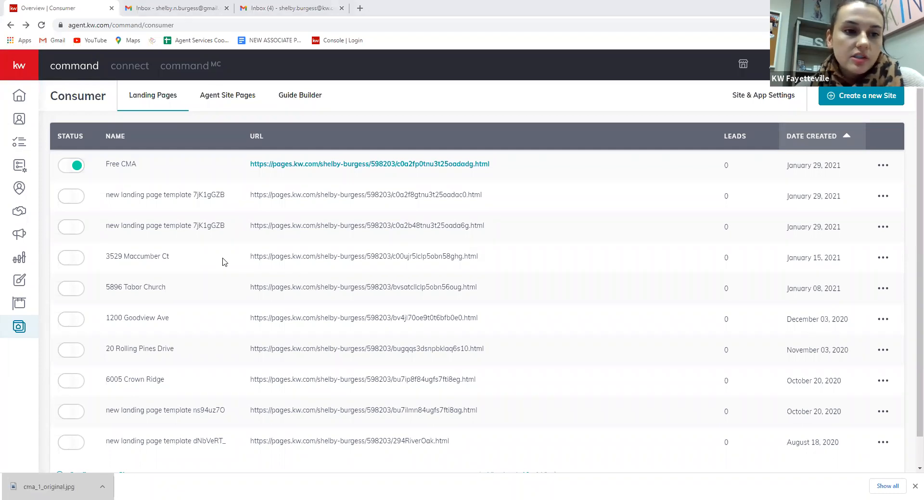
pyautogui.click(23, 337)
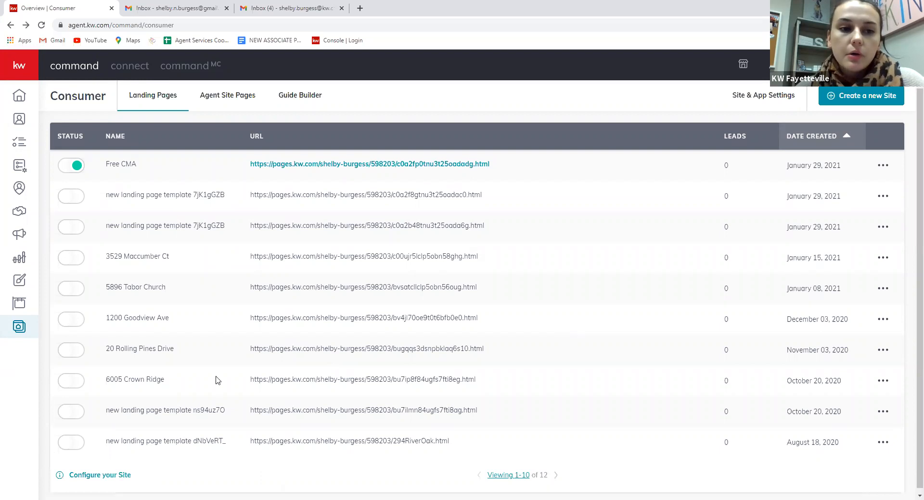
pyautogui.click(19, 211)
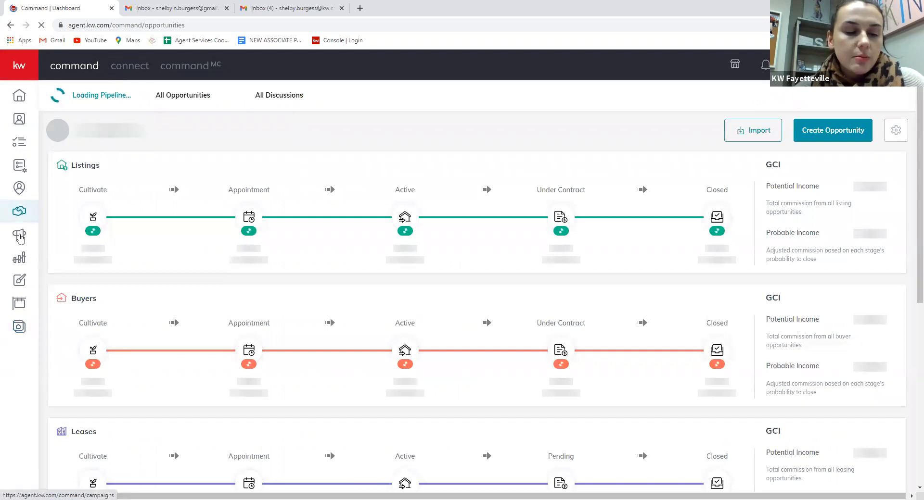
pyautogui.click(19, 236)
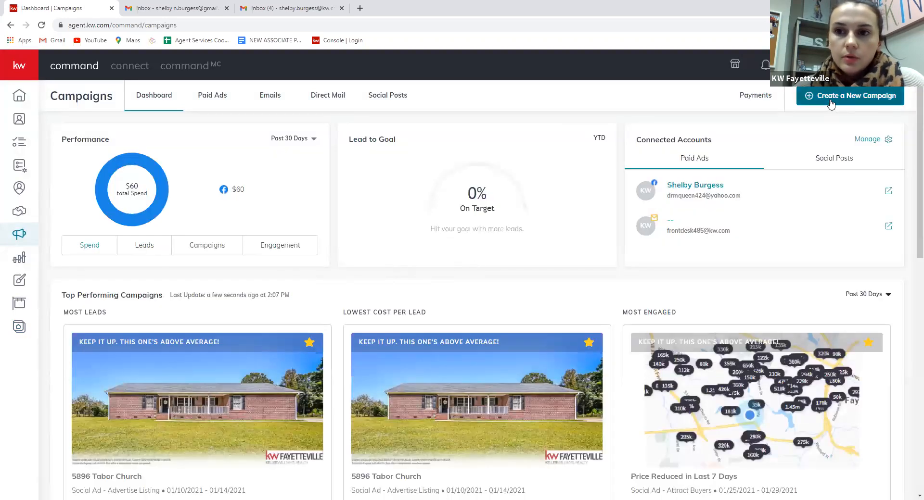
pyautogui.click(831, 101)
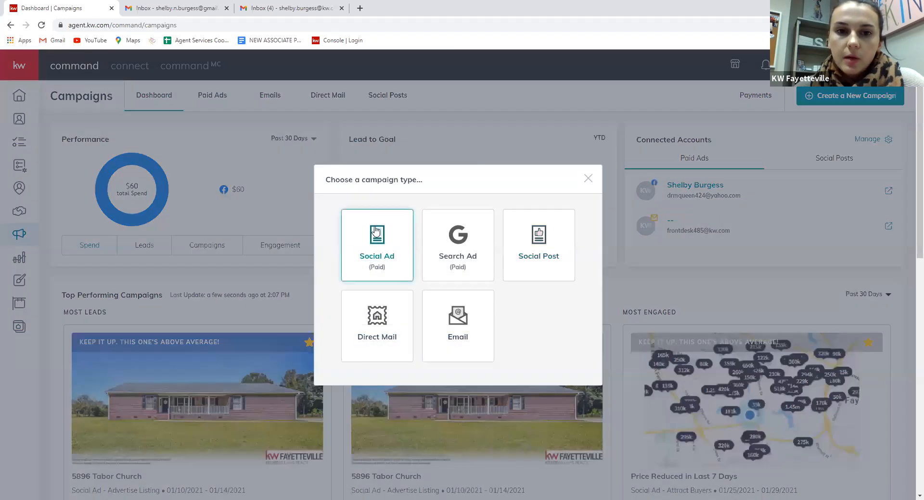
pyautogui.click(378, 249)
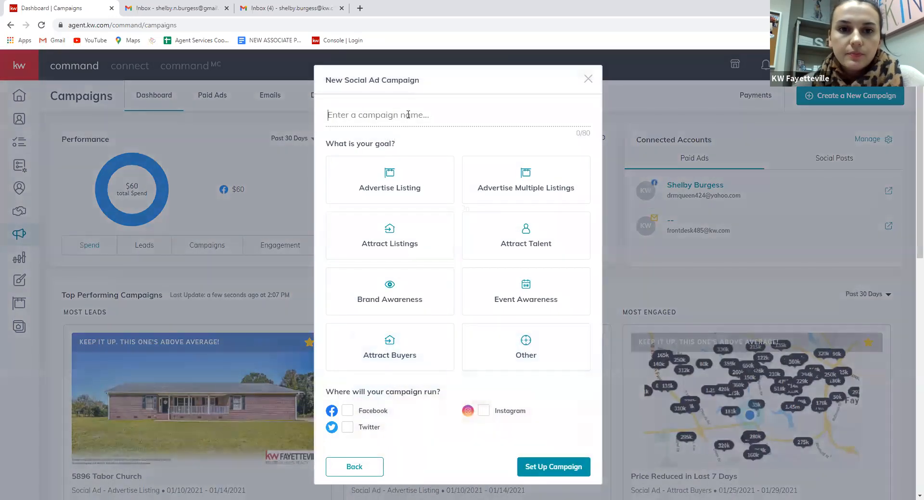
# Name the social ad campaign Free CMA, set its goal to Attract Listings on Facebook, and proceed to its setup page without an image.
pyautogui.write('Free CMA')
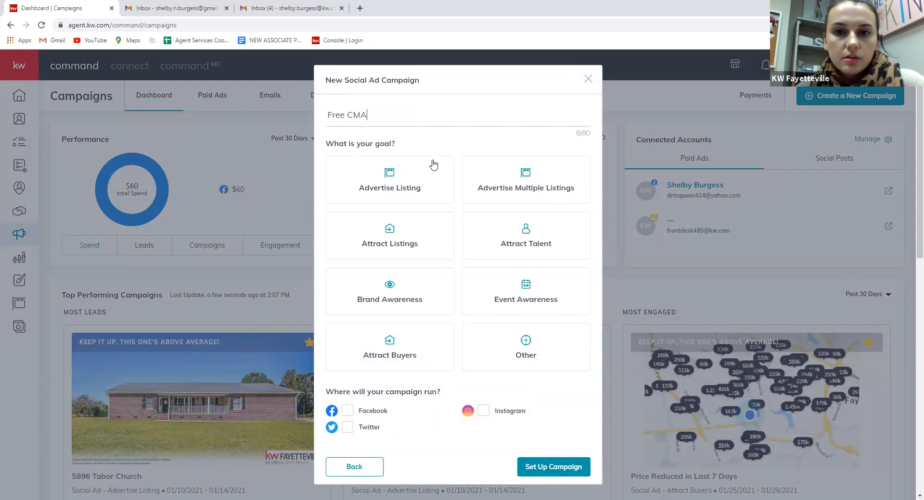
pyautogui.click(408, 242)
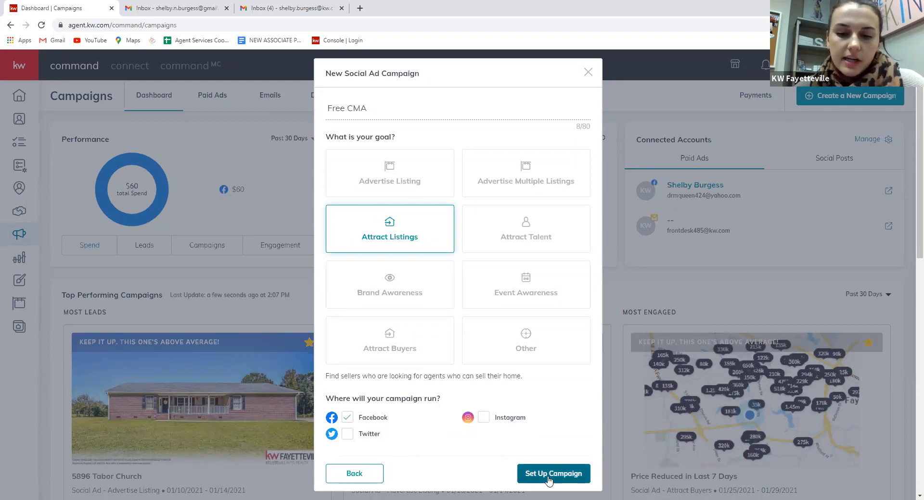
pyautogui.click(548, 479)
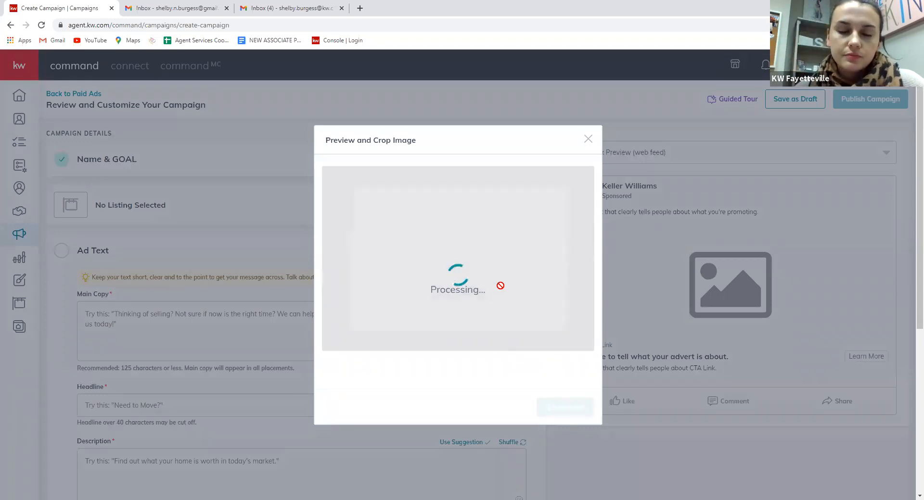
pyautogui.click(588, 140)
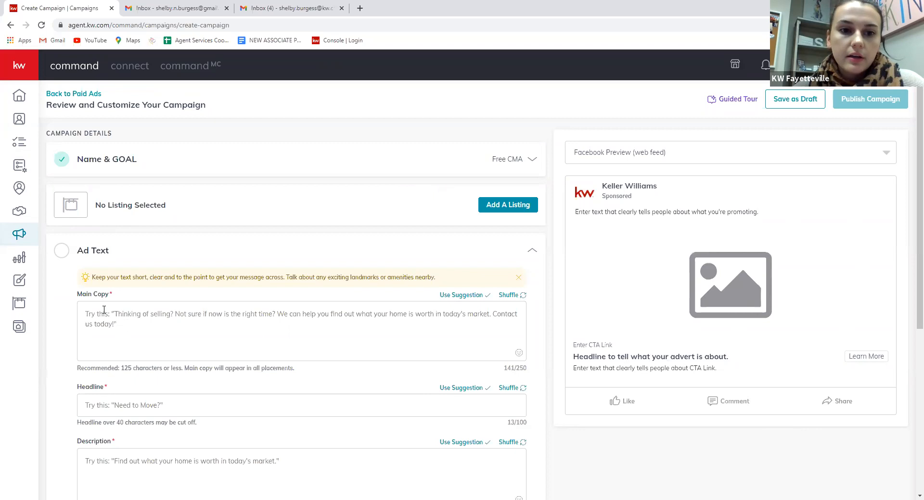
# Write the ad's main copy saying houses are flying off the market, now is a great time to sell, and our office offers free CMA evaluations.
pyautogui.scroll(-1, 174, 415)
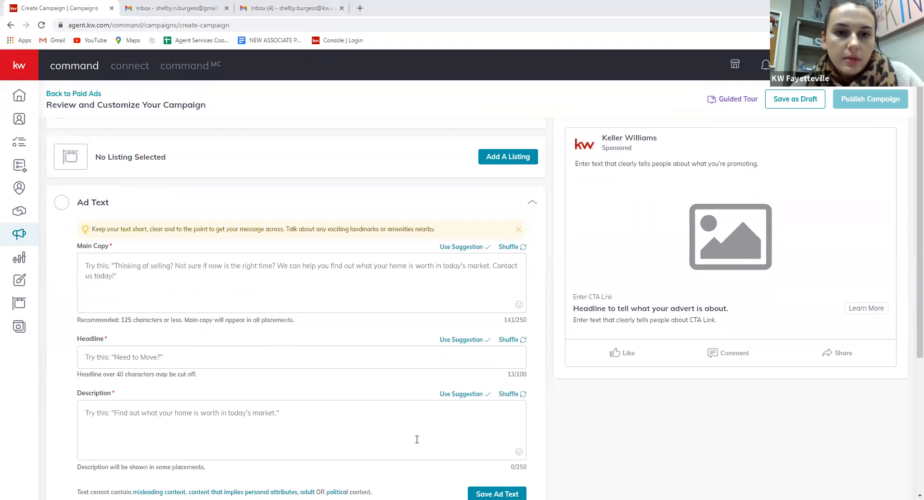
pyautogui.click(252, 278)
pyautogui.write('Houses are flying off the market, and now is a great time to sell! Do you know what your home is worth? Lucky for you our agents do! Our office is offering free CMA evaluations on your home.')
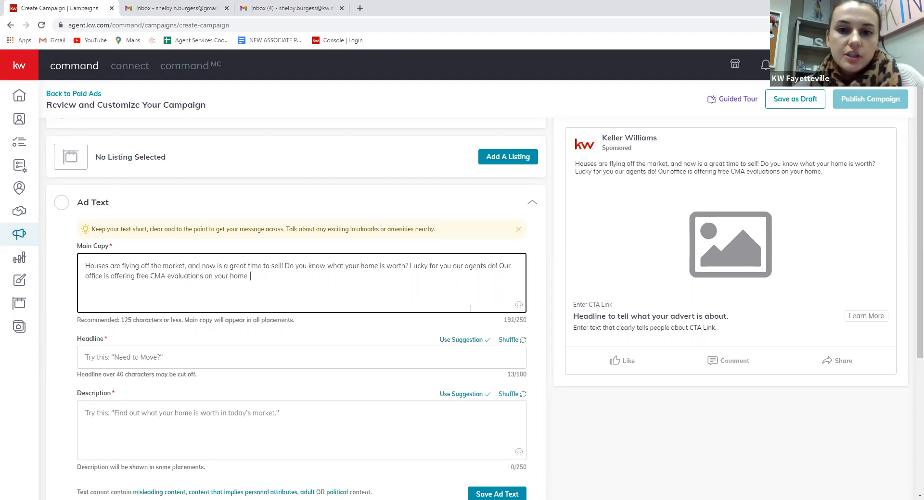
# Find a house emoji by searching for "house" and add it at the end of the main copy.
pyautogui.click(519, 304)
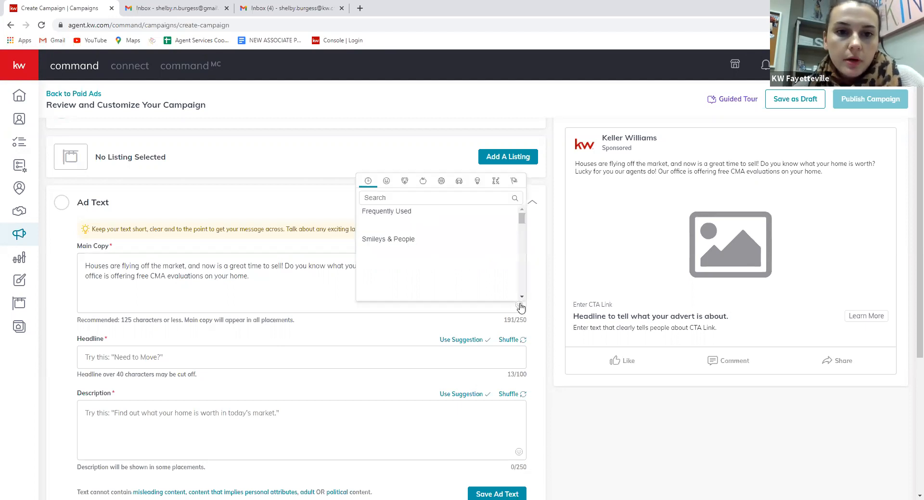
pyautogui.click(386, 197)
pyautogui.write('house')
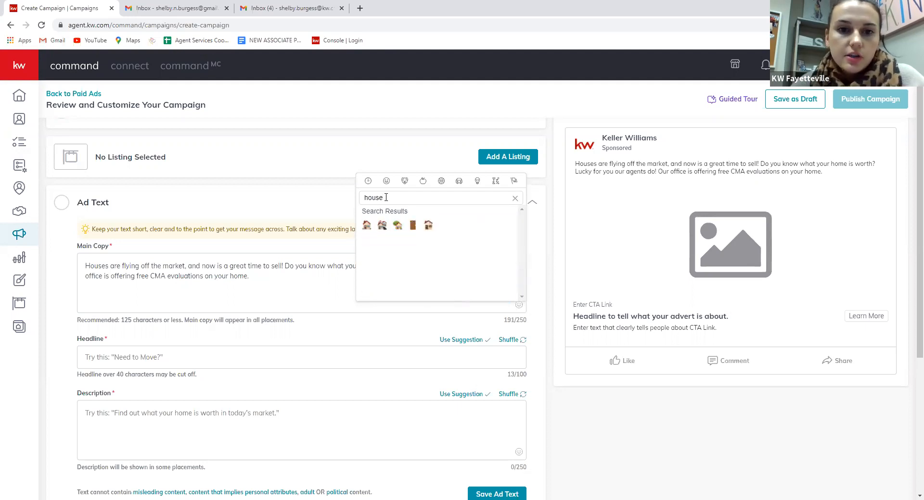
pyautogui.click(367, 225)
pyautogui.click(267, 282)
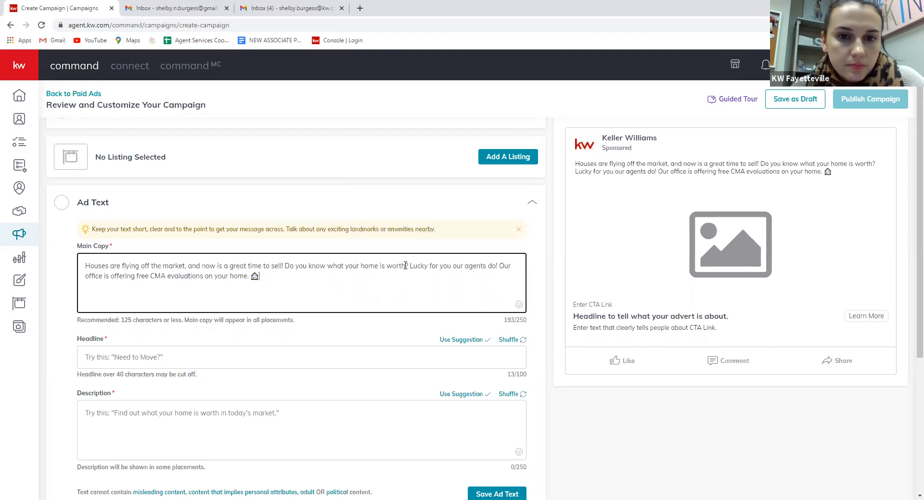
# Try to replace the question mark after "worth" in the main copy with the red question mark emoji, found by searching "question".
pyautogui.press('BackSpace')
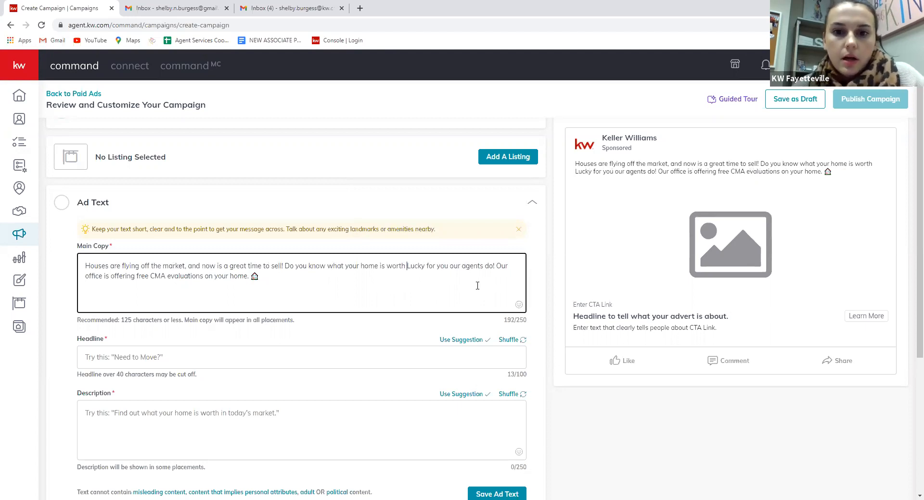
pyautogui.click(519, 306)
pyautogui.write('question')
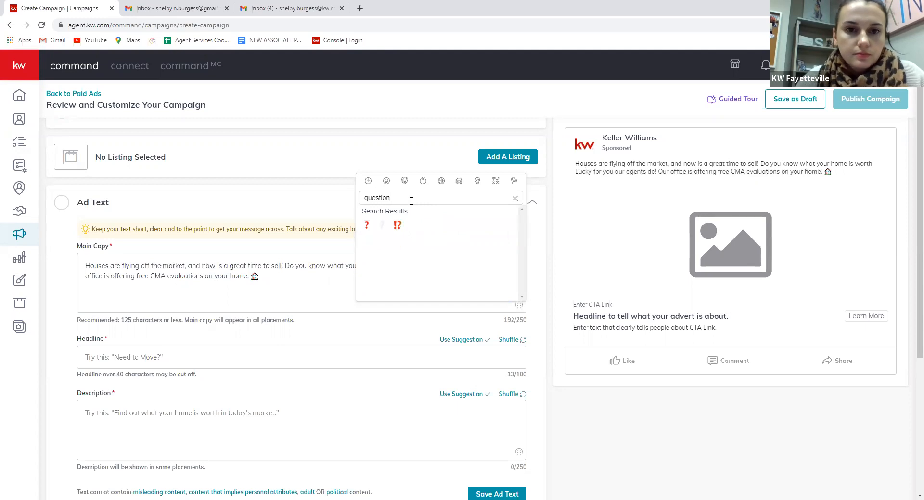
pyautogui.click(367, 225)
pyautogui.click(260, 287)
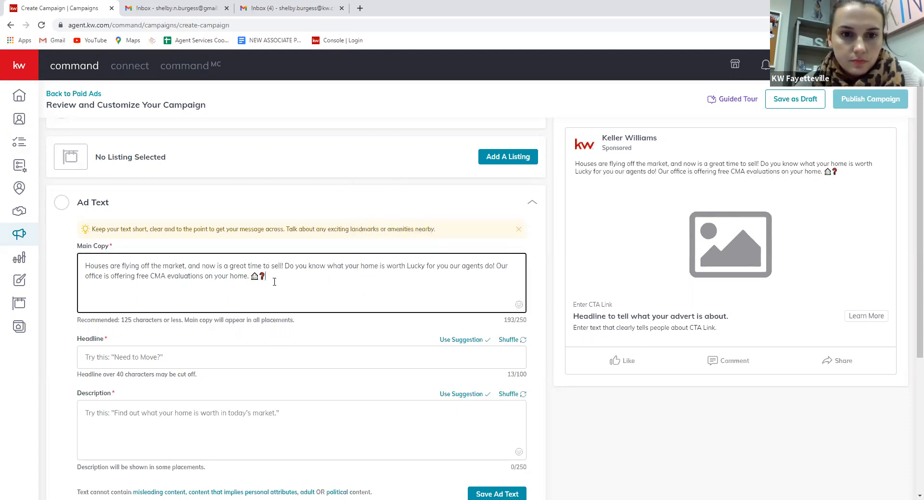
# Remove the misplaced question mark emoji, cut the text after "worth", insert the red question mark emoji there, and restore the cut sentences behind it.
pyautogui.press('BackSpace')
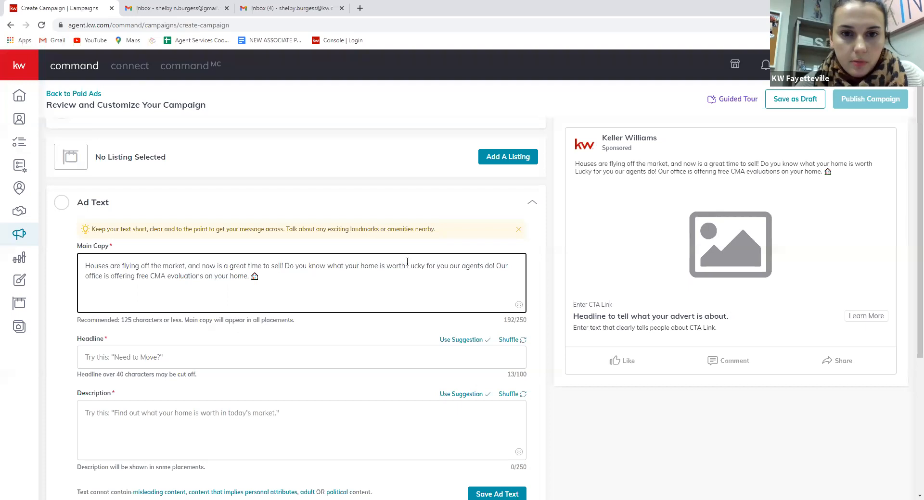
pyautogui.press('BackSpace')
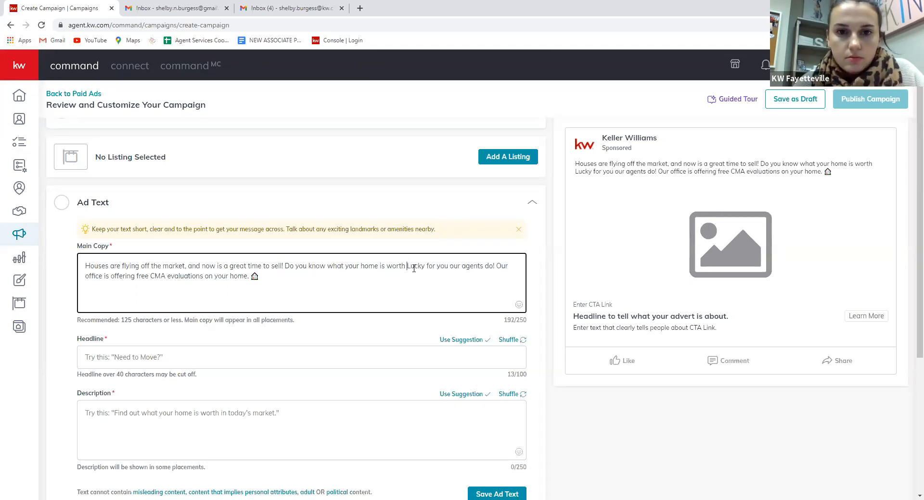
pyautogui.moveTo(408, 268); pyautogui.dragTo(250, 286)
pyautogui.hotkey('ctrl', 'c')
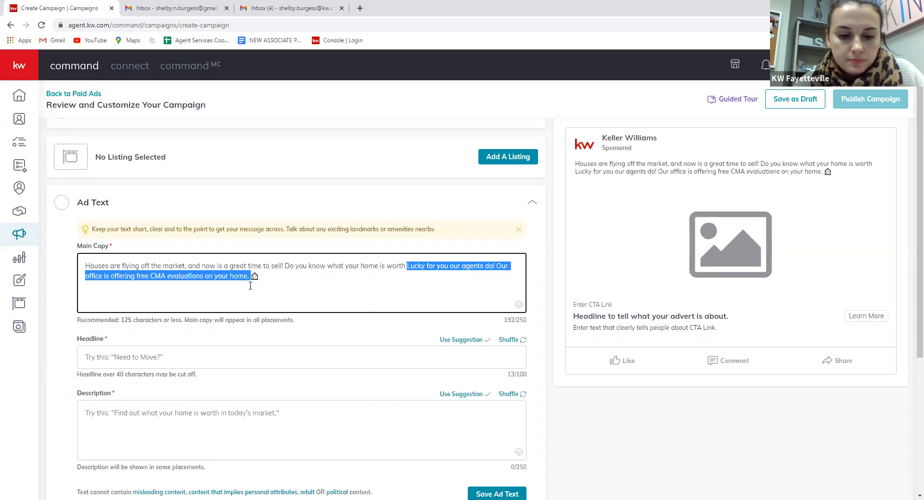
pyautogui.press('BackSpace')
pyautogui.press('BackSpace')
pyautogui.click(519, 304)
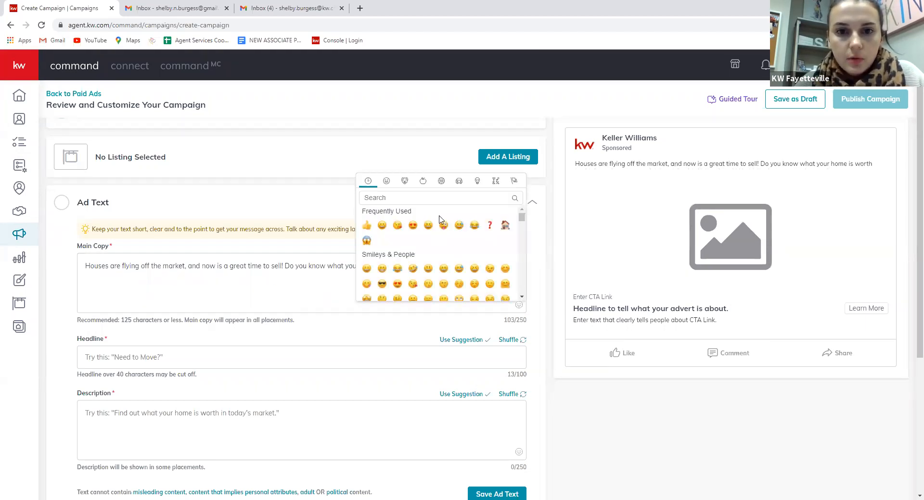
pyautogui.click(489, 226)
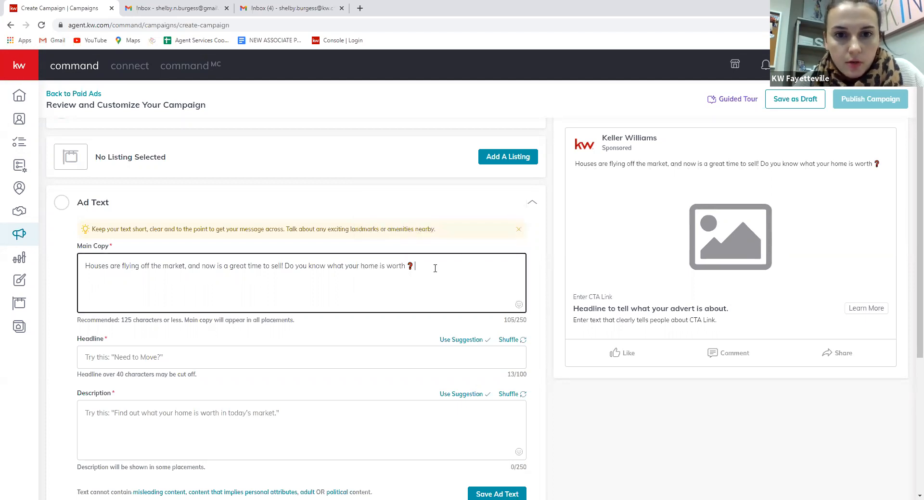
pyautogui.hotkey('ctrl', 'v')
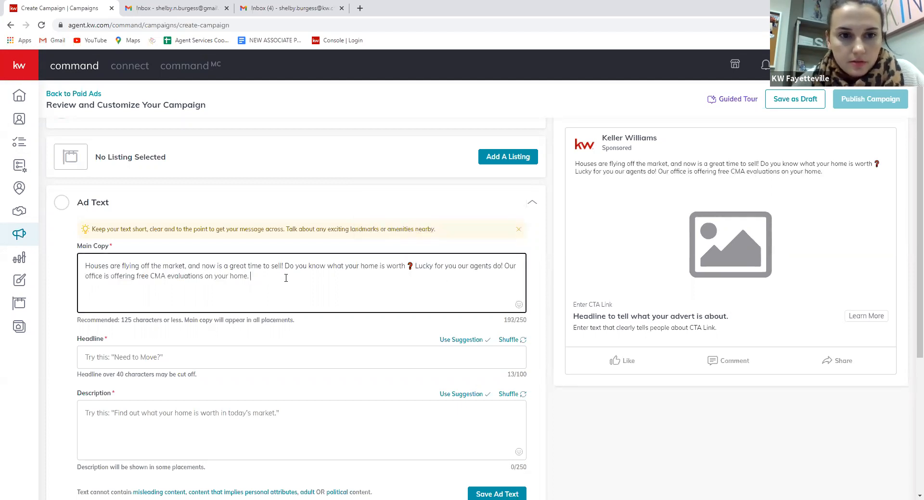
# Add the house emoji at the end of the main copy, found by searching "house".
pyautogui.click(519, 305)
pyautogui.click(394, 199)
pyautogui.write('house')
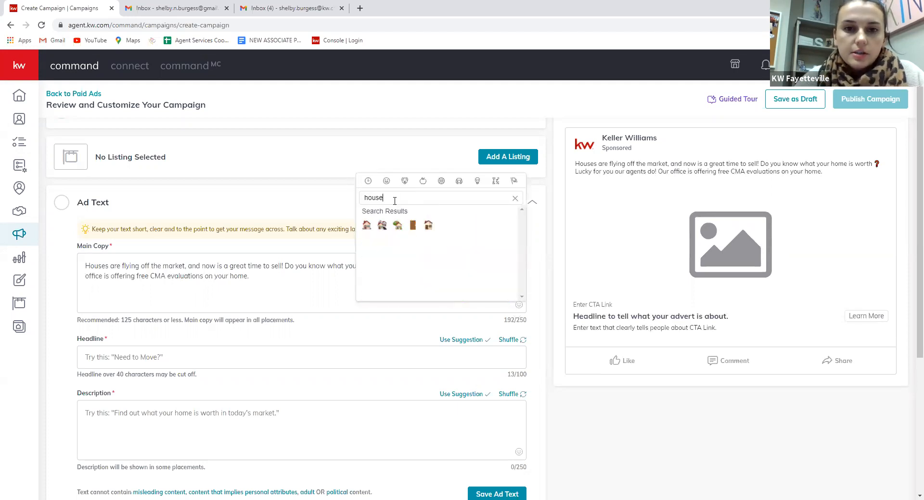
pyautogui.click(366, 225)
pyautogui.click(270, 279)
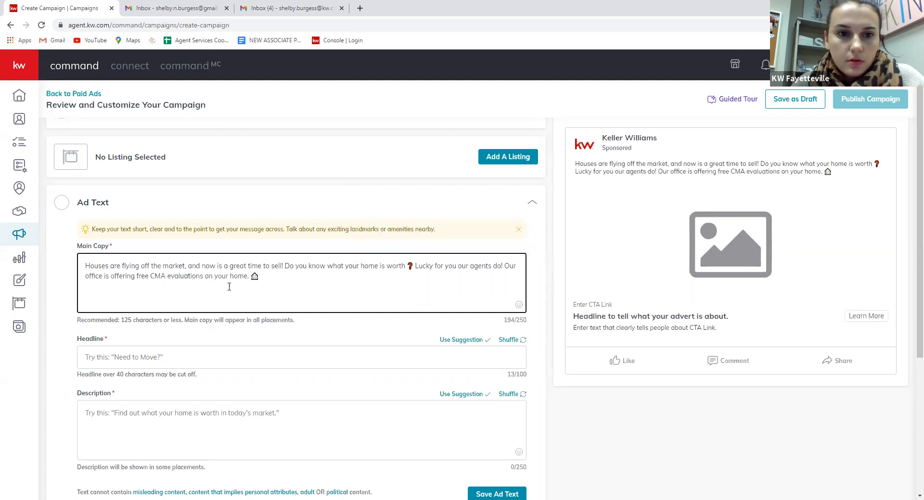
# Try to replace the exclamation mark after "our agents do" with the red exclamation mark emoji, found by searching "excl".
pyautogui.press('BackSpace')
pyautogui.press('Return')
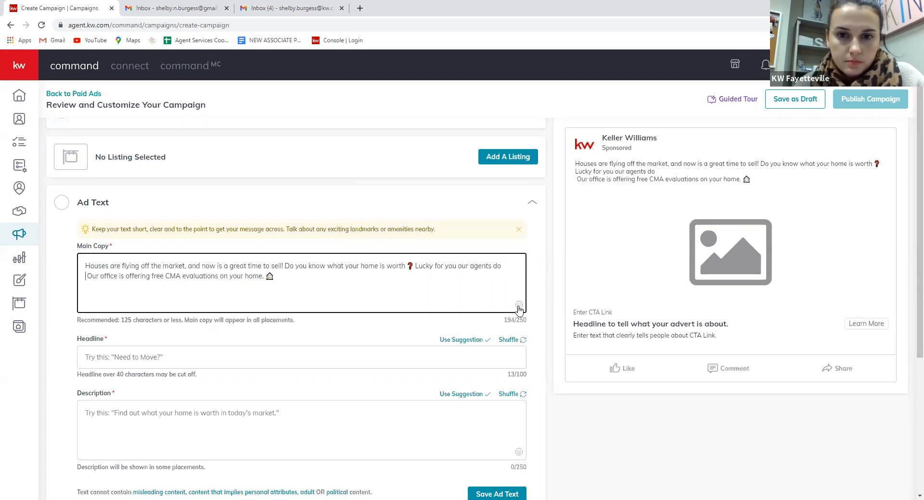
pyautogui.click(519, 305)
pyautogui.write('excl')
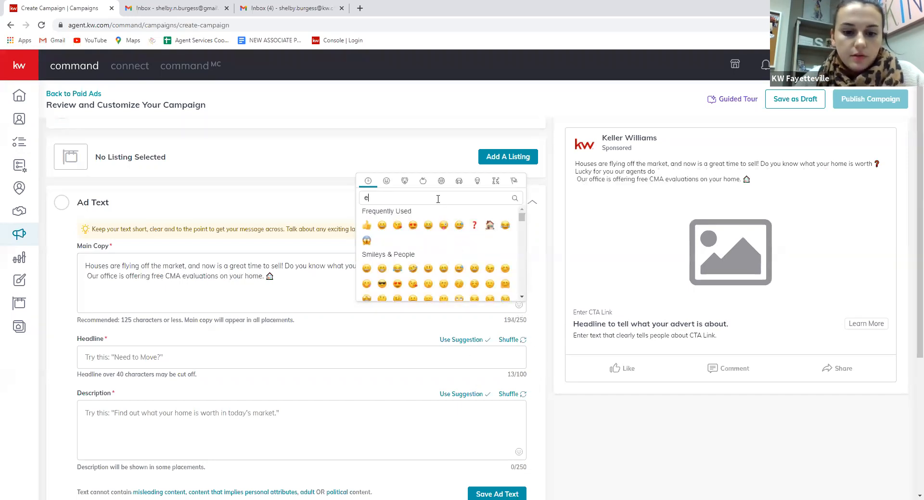
pyautogui.click(364, 226)
pyautogui.click(316, 280)
# Cut the "Our office" sentence, insert the red exclamation mark emoji after "do", restore the sentence behind it, and remove the extra line break.
pyautogui.moveTo(413, 270); pyautogui.dragTo(88, 286)
pyautogui.hotkey('ctrl', 'c')
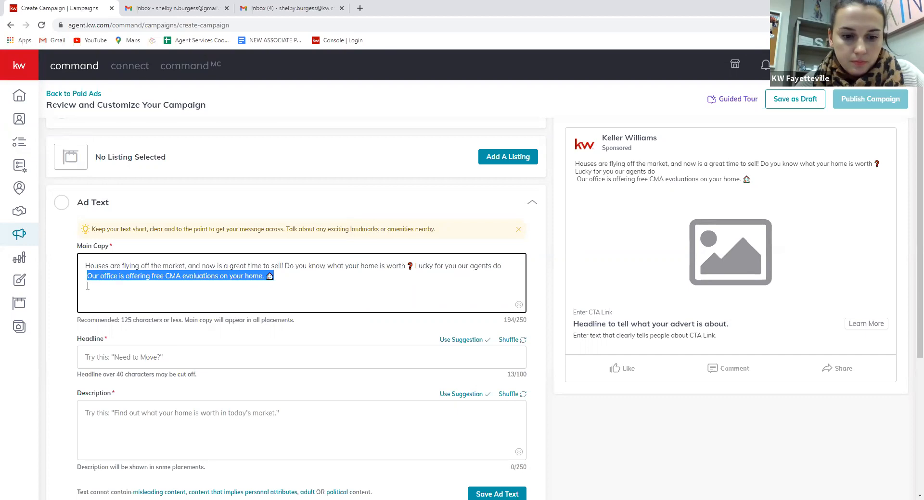
pyautogui.press('BackSpace')
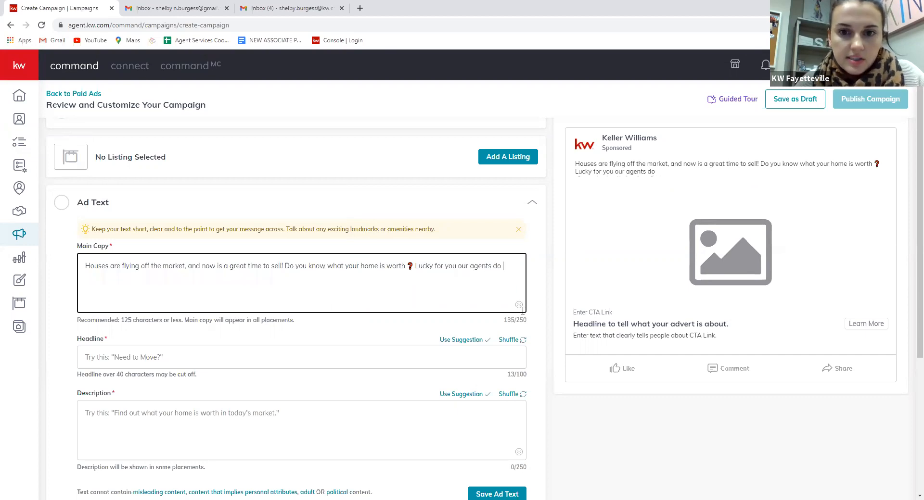
pyautogui.click(519, 305)
pyautogui.click(367, 242)
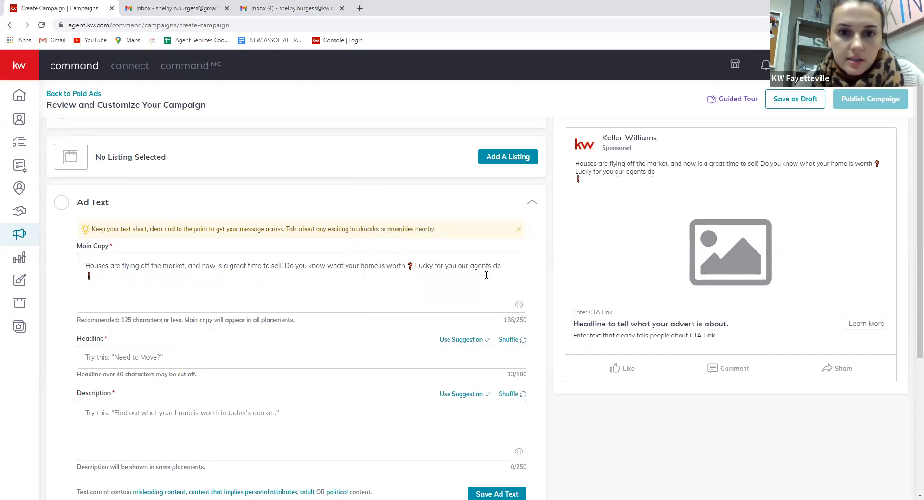
pyautogui.click(141, 276)
pyautogui.hotkey('ctrl', 'v')
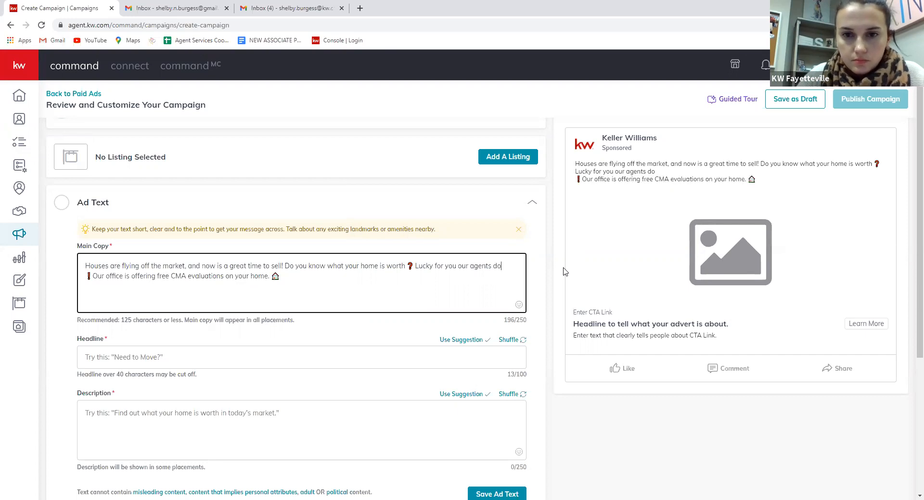
pyautogui.press('Delete')
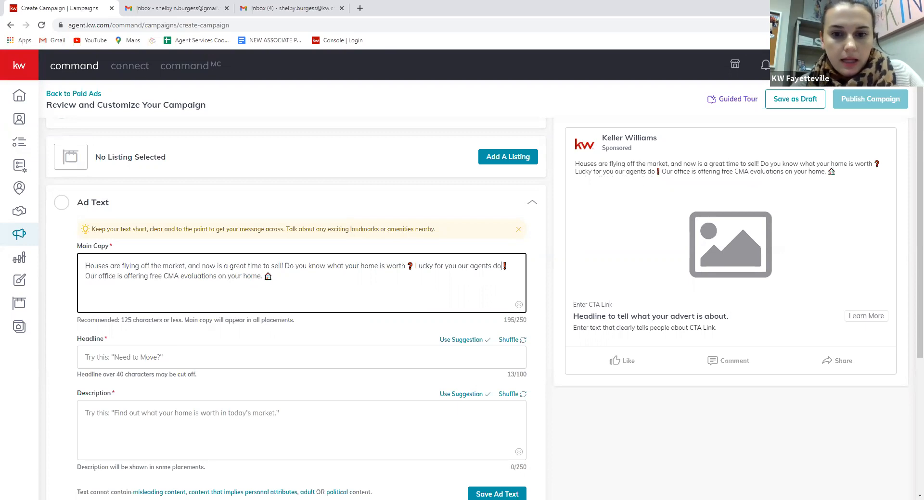
# Set the ad headline to Click "LEARN MORE" for more information!
pyautogui.hotkey('alt', 'Tab')
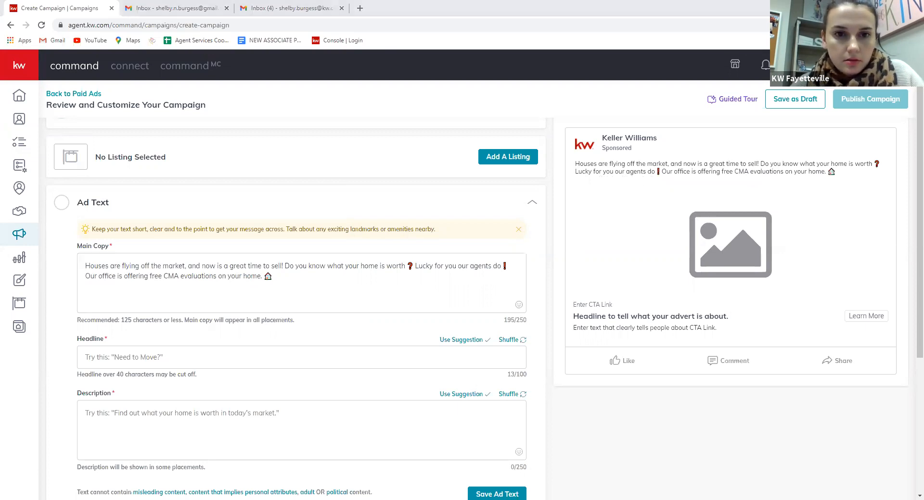
pyautogui.click(220, 358)
pyautogui.write('Click "LEARN MORE" for more information!')
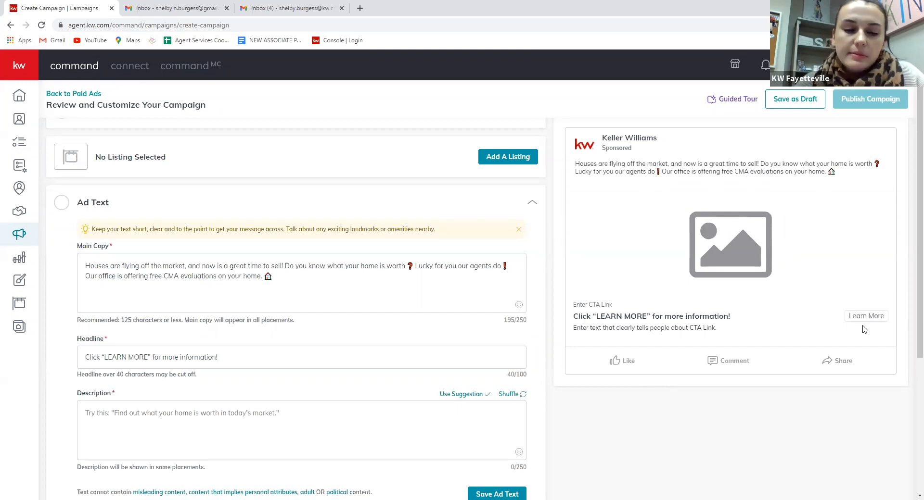
# Write the ad description as "Enter your address and an agent will get your free home value.".
pyautogui.scroll(-2, 825, 341)
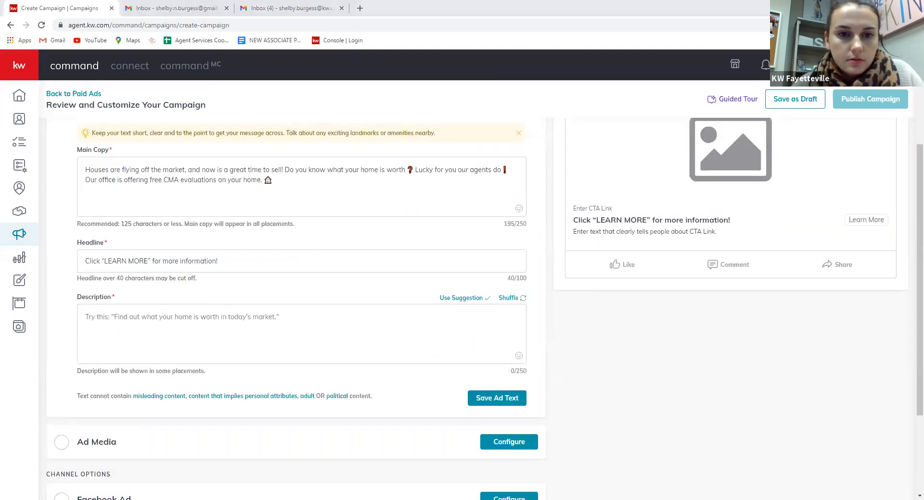
pyautogui.click(233, 318)
pyautogui.write('Enter your address and an agent will get your free home value.')
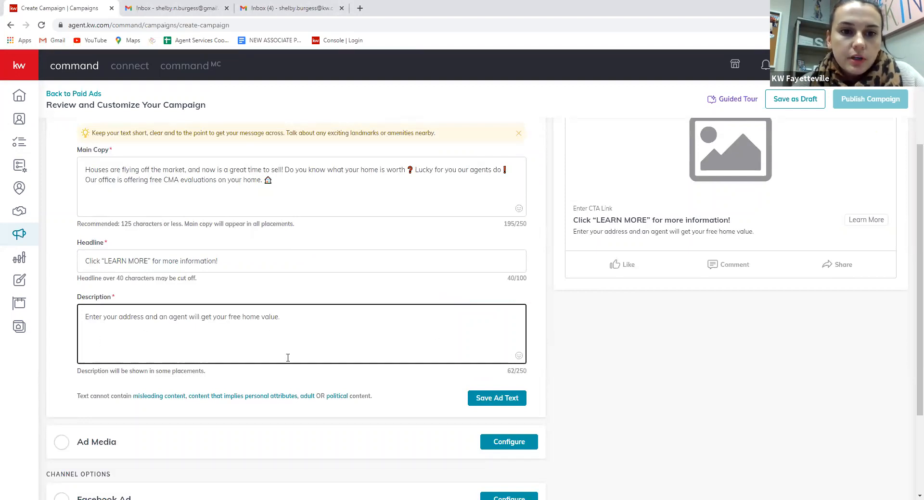
pyautogui.click(636, 357)
# Check the finished ad text against the Facebook preview and save it.
pyautogui.scroll(1, 398, 348)
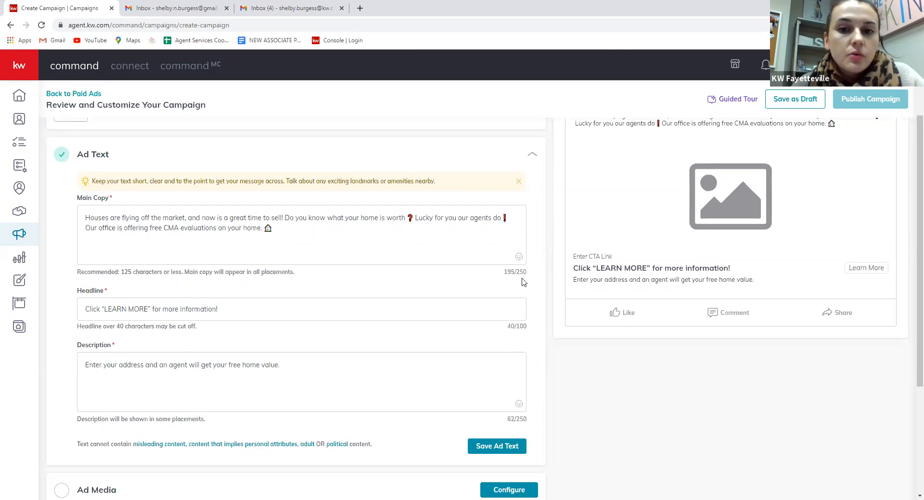
pyautogui.scroll(1, 524, 294)
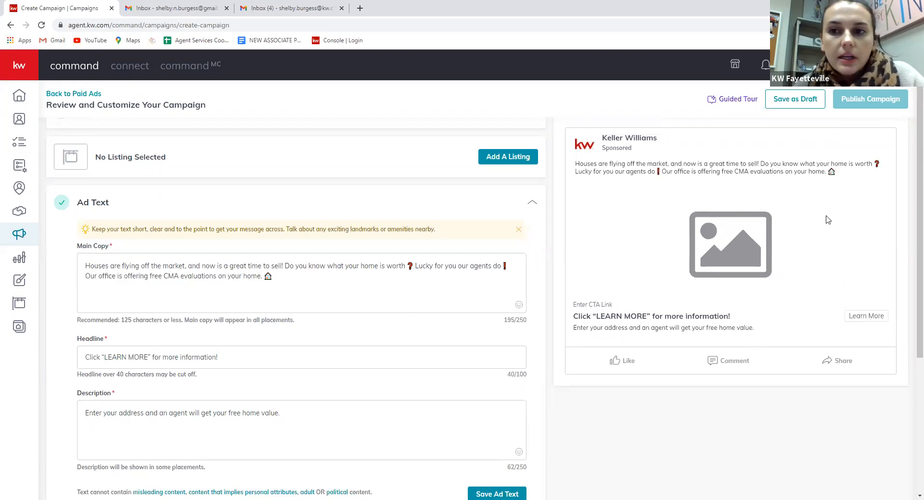
pyautogui.click(338, 286)
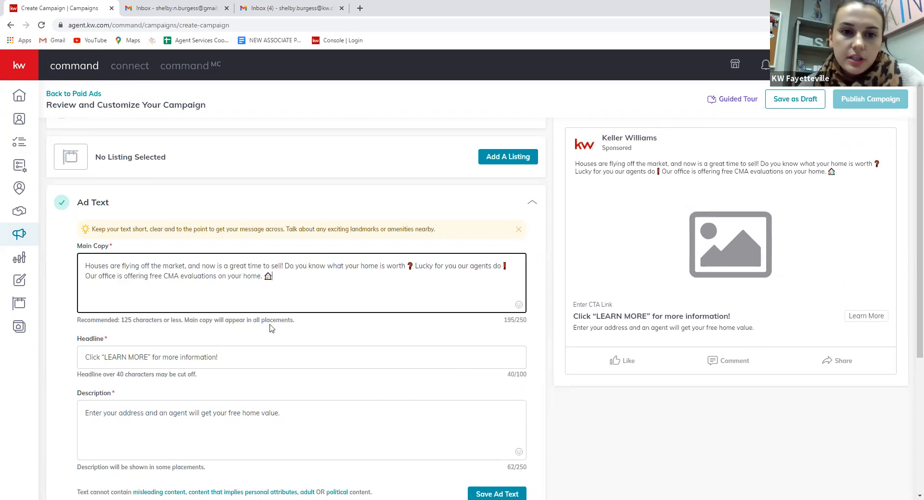
pyautogui.scroll(-2, 283, 341)
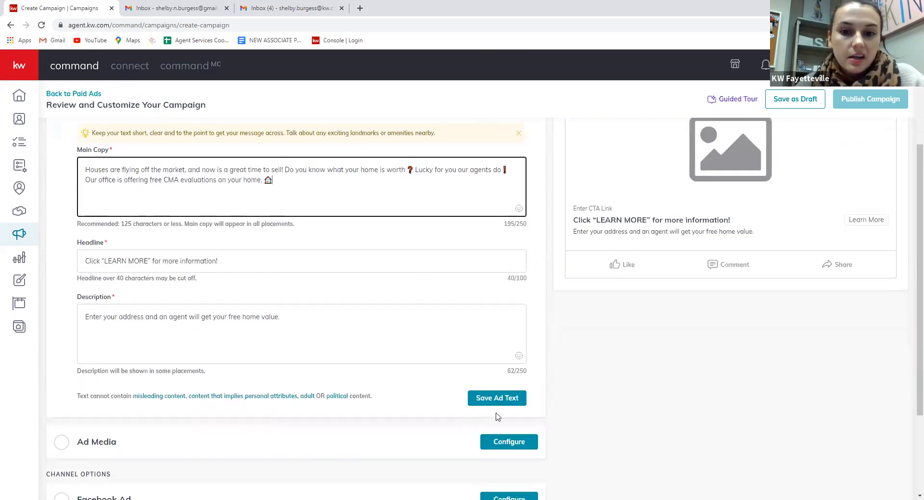
pyautogui.scroll(3, 565, 343)
pyautogui.scroll(-2, 558, 308)
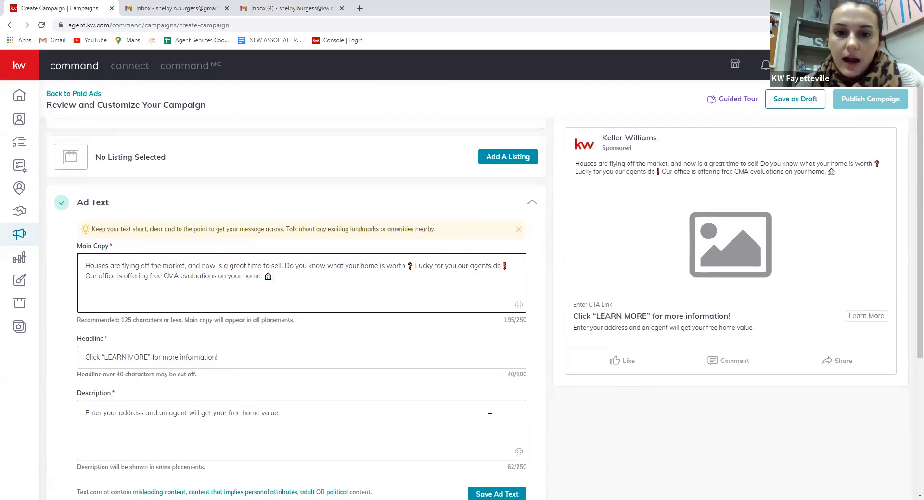
pyautogui.click(495, 447)
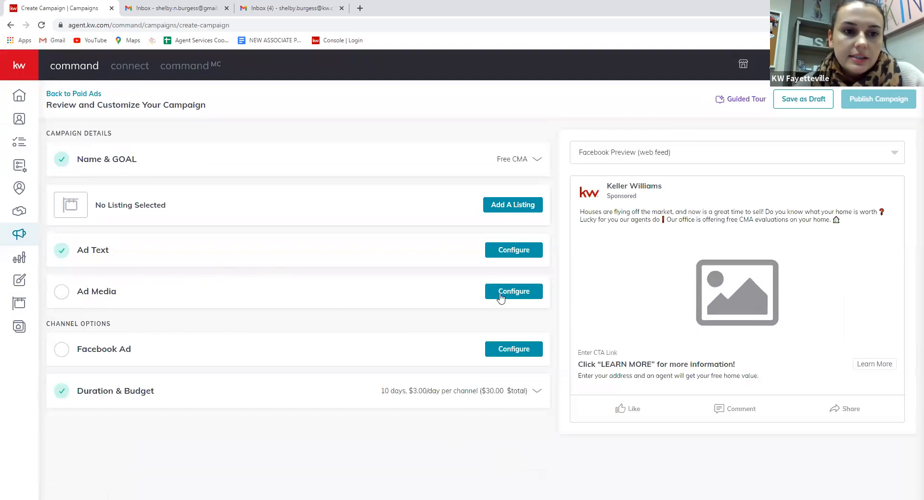
# Configure the ad media and choose the CMA template from My Design Templates as the campaign image.
pyautogui.click(515, 292)
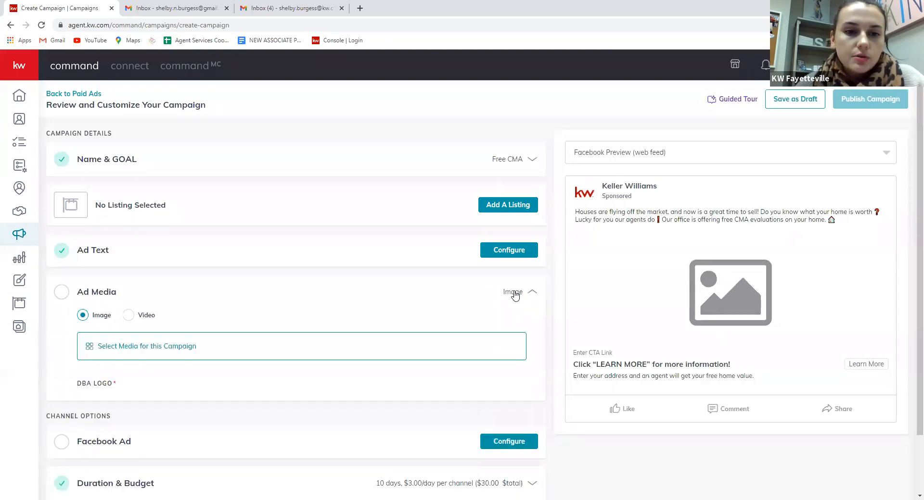
pyautogui.click(149, 178)
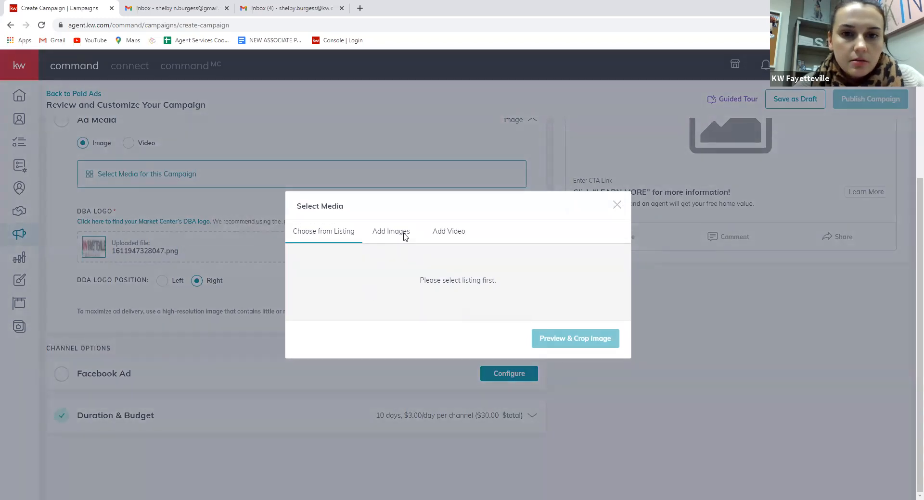
pyautogui.click(403, 233)
pyautogui.click(351, 278)
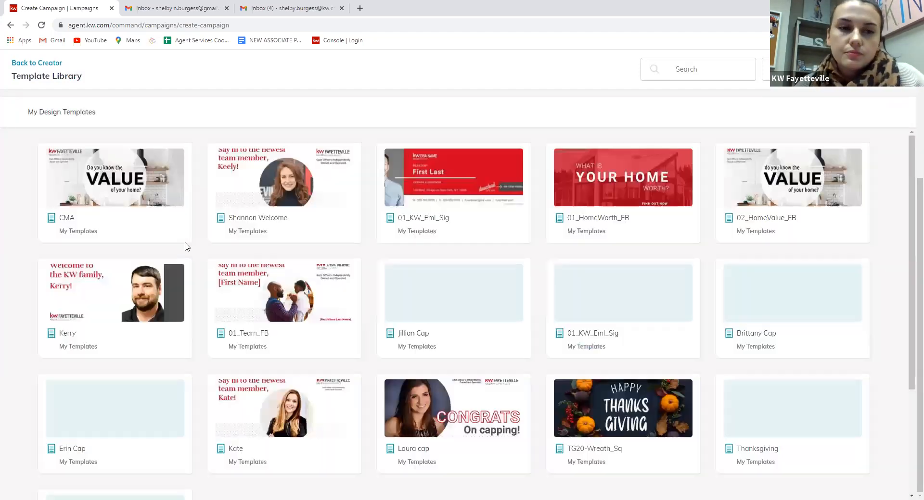
pyautogui.click(115, 199)
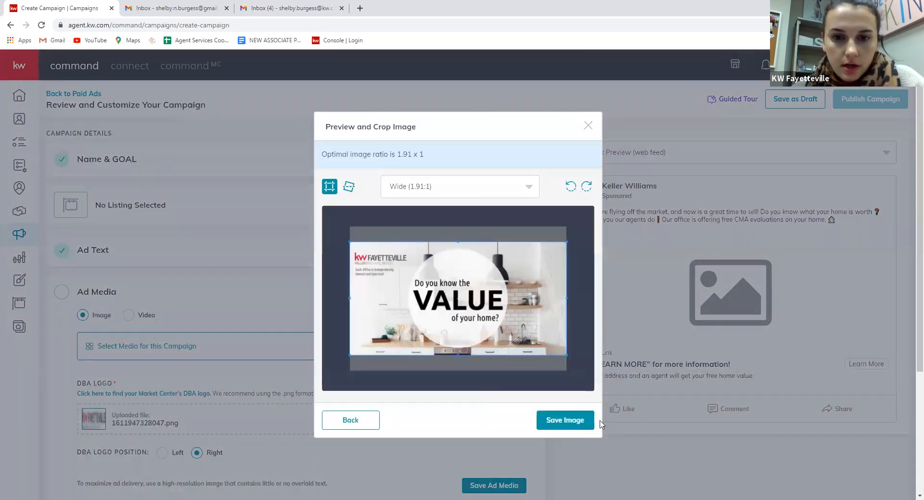
# Preview how the CMA image crops at the Square (1:1), Vertical, Full Portrait (9:16) and Wide (1.91:1) ratios.
pyautogui.click(464, 187)
pyautogui.click(439, 240)
pyautogui.click(450, 188)
pyautogui.click(445, 256)
pyautogui.click(451, 192)
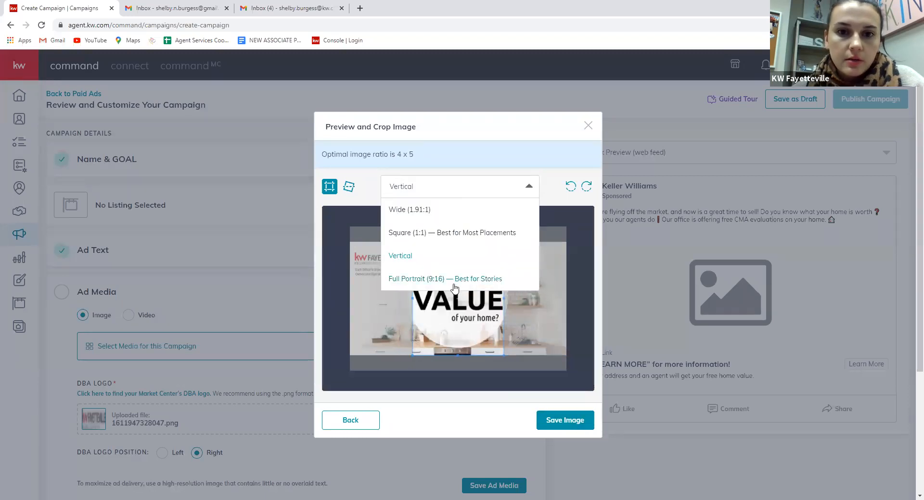
pyautogui.click(445, 279)
pyautogui.click(445, 191)
pyautogui.click(436, 215)
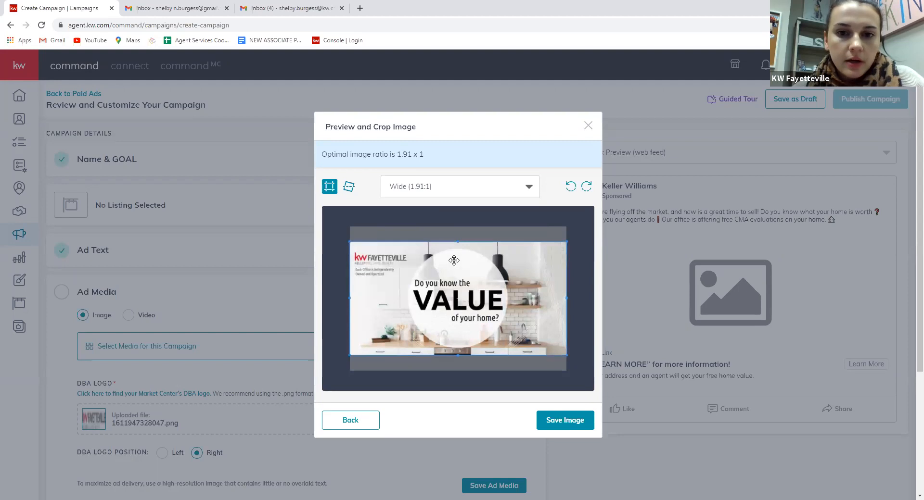
pyautogui.click(436, 194)
pyautogui.click(440, 280)
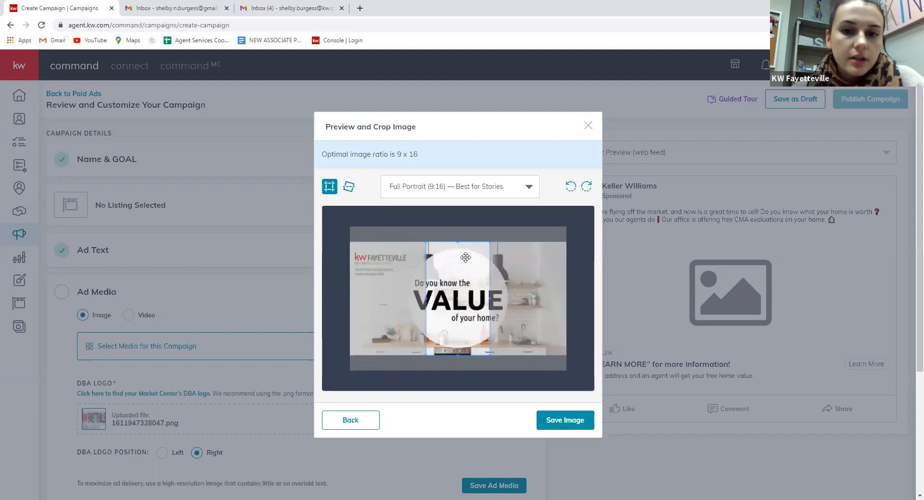
pyautogui.click(473, 185)
pyautogui.click(464, 236)
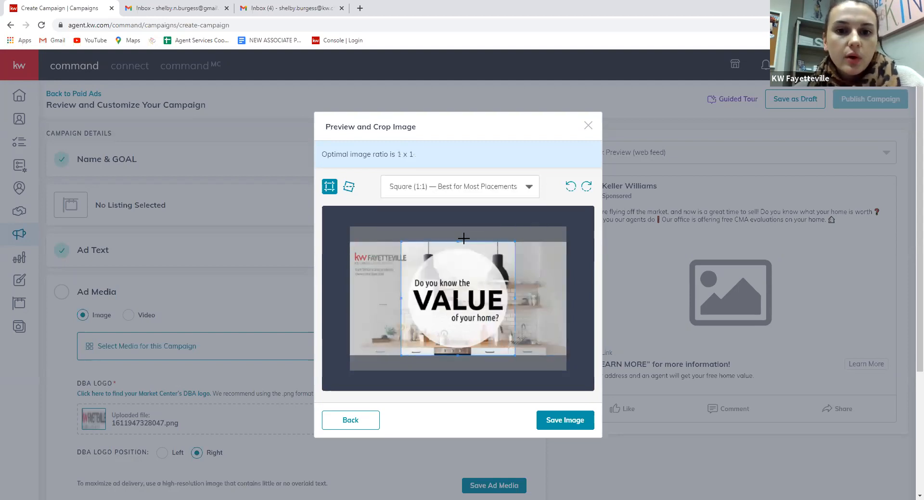
# Set the image crop to Wide (1.91:1) and save the image to the ad.
pyautogui.click(494, 191)
pyautogui.click(434, 215)
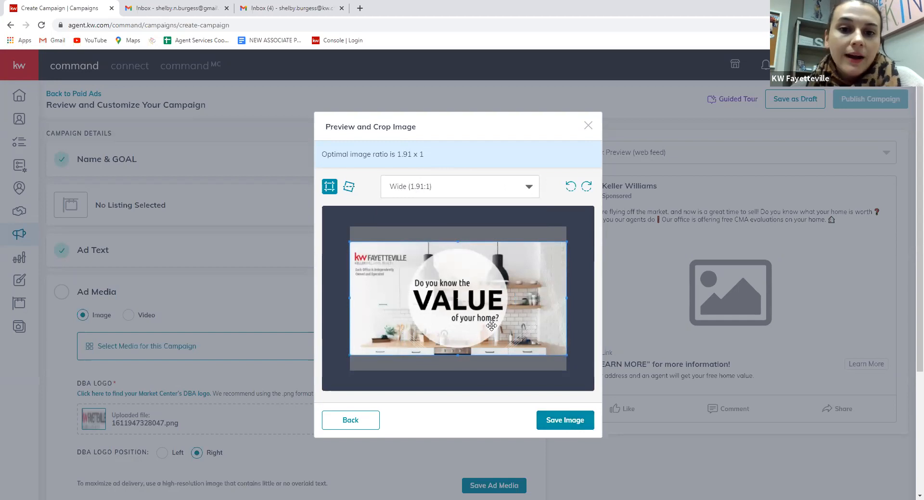
pyautogui.click(551, 421)
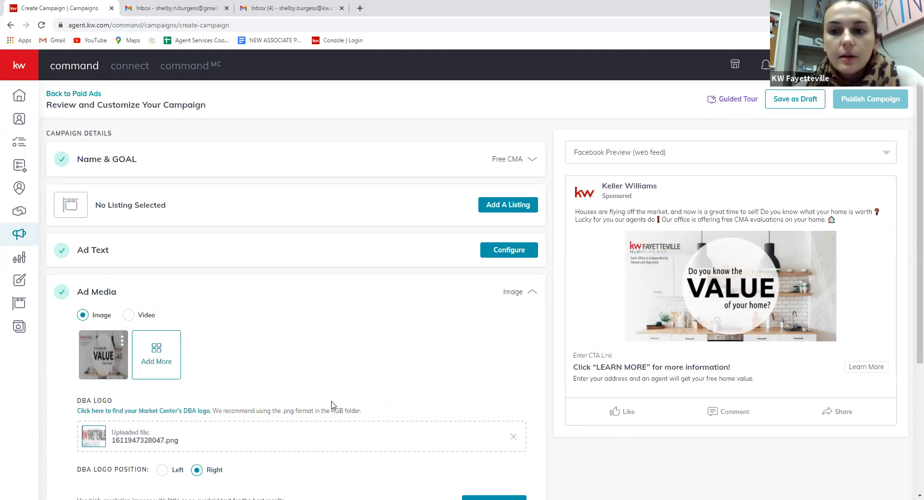
# Compare the left and right DBA logo positions, keep the logo on the right, and save the ad media.
pyautogui.scroll(-2, 336, 320)
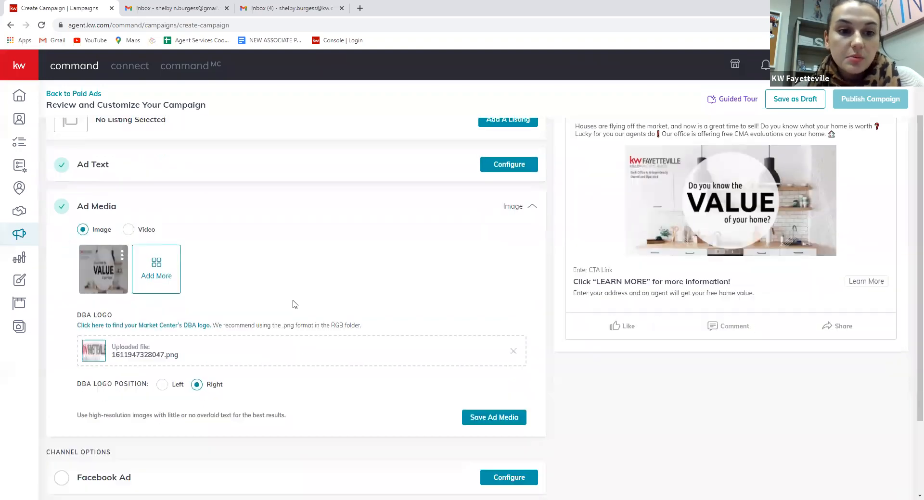
pyautogui.click(163, 376)
pyautogui.click(199, 377)
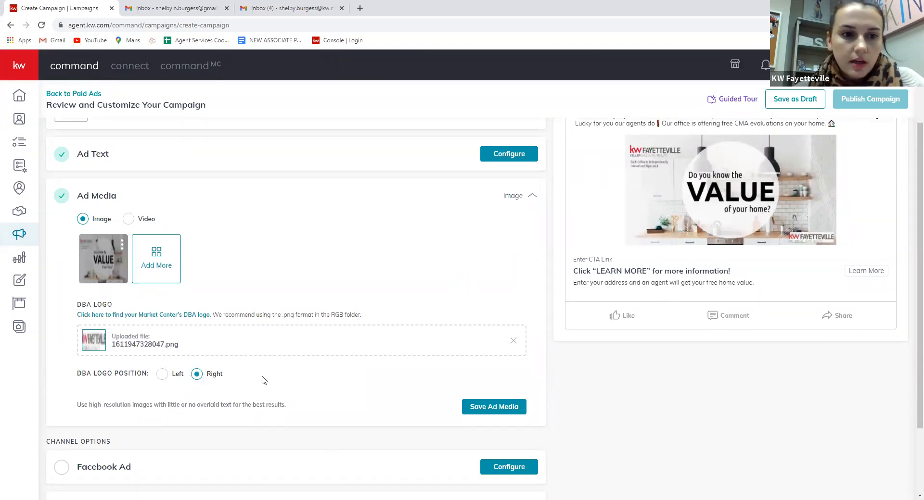
pyautogui.scroll(-2, 263, 380)
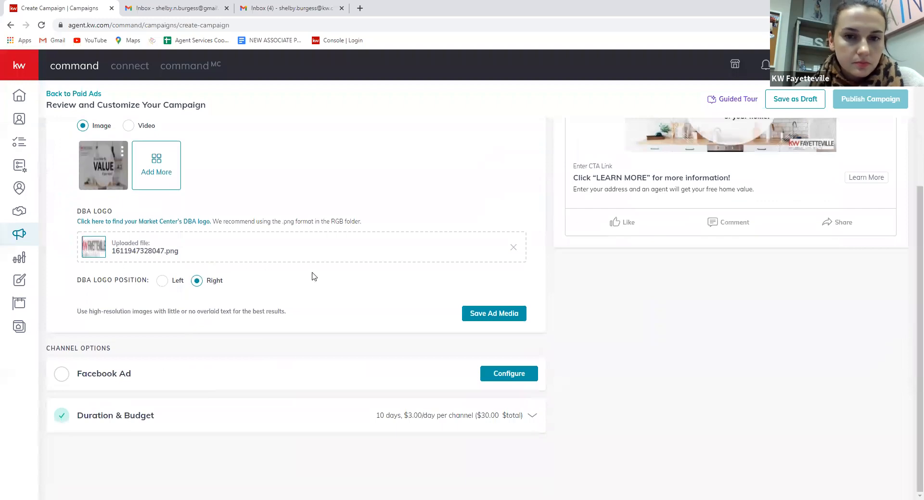
pyautogui.scroll(1, 335, 298)
pyautogui.scroll(-1, 419, 305)
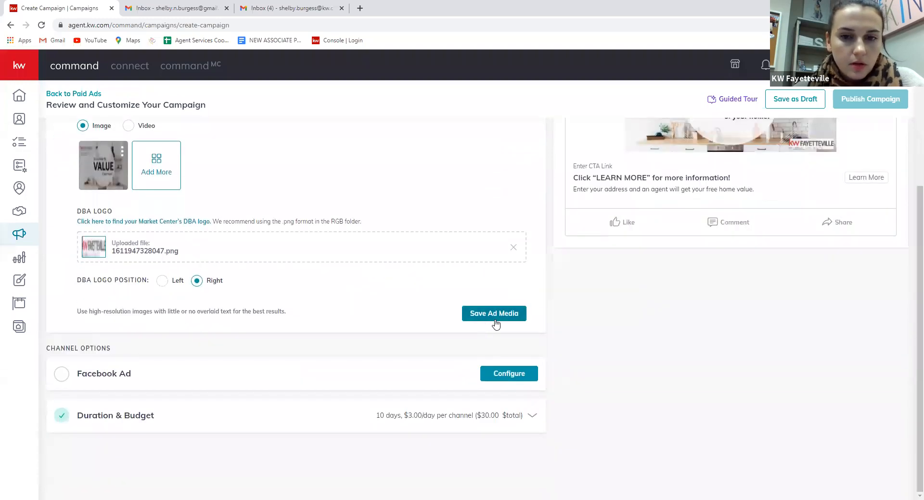
pyautogui.click(496, 317)
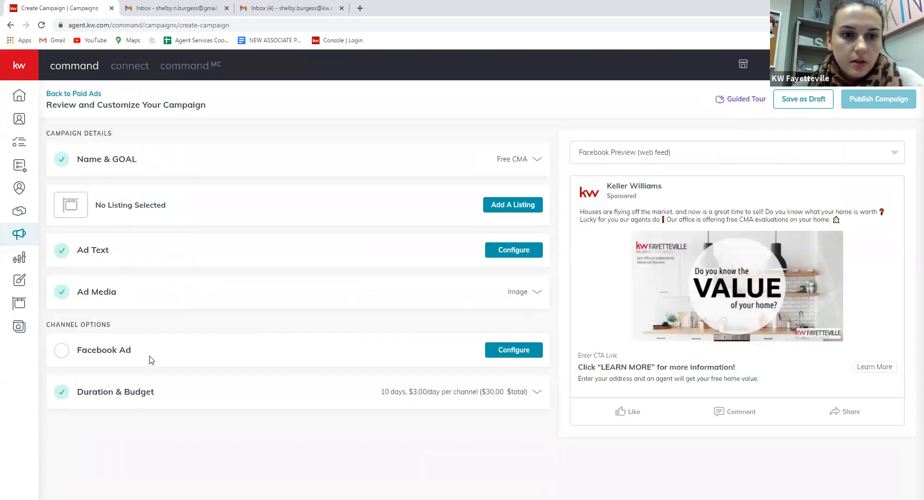
# Configure the Facebook ad to display on the Keller Williams Fayetteville page and use the Facebook lead generation form.
pyautogui.click(513, 350)
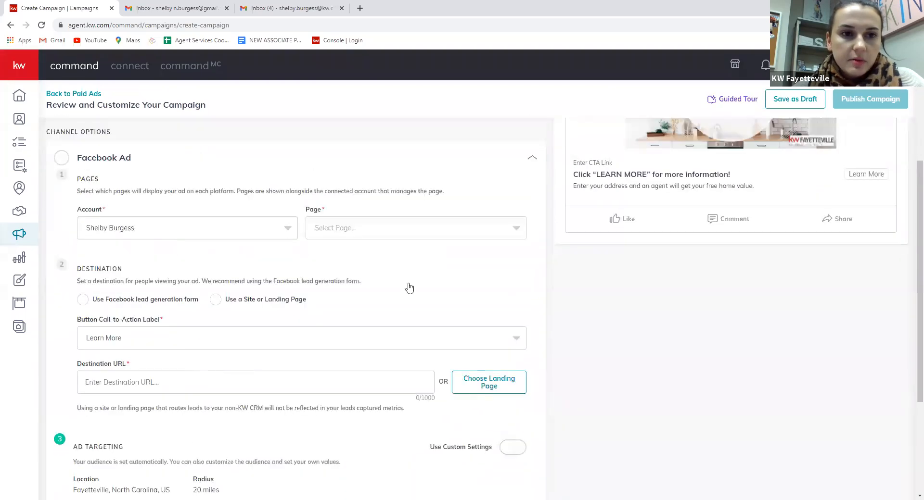
pyautogui.scroll(-2, 345, 354)
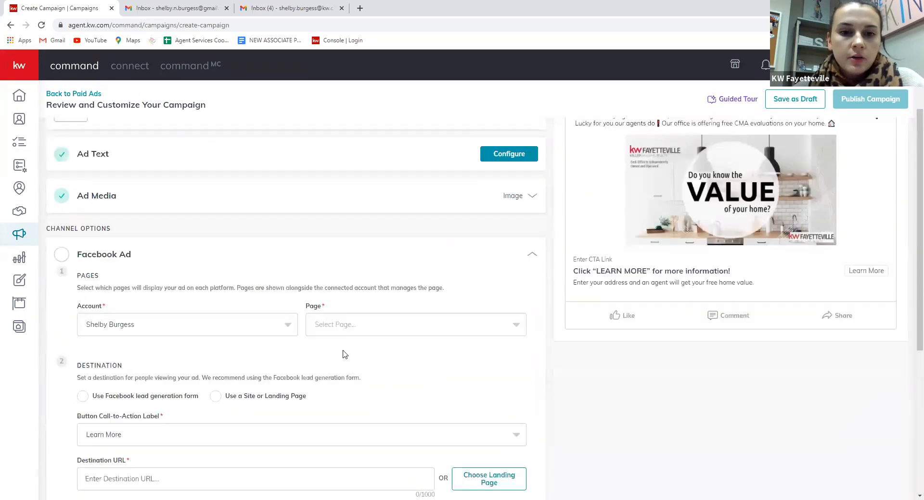
pyautogui.click(344, 328)
pyautogui.click(350, 349)
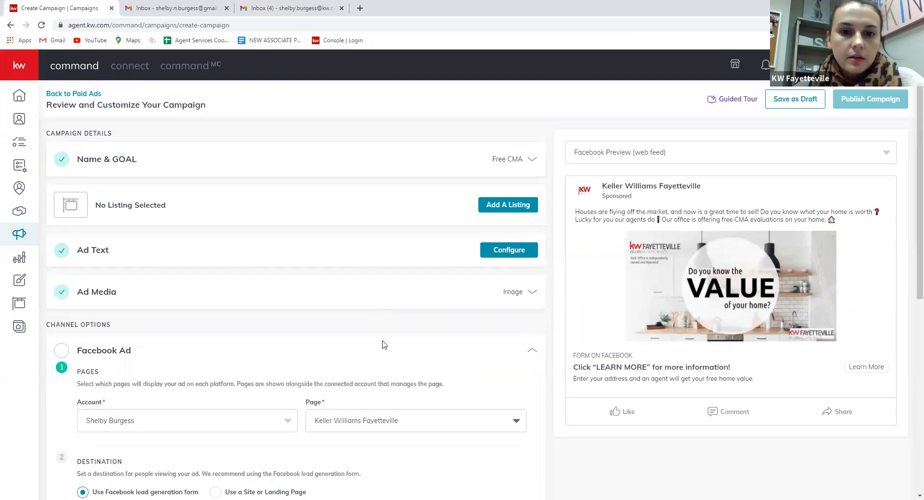
# Review the Facebook ad's page and destination settings against the web feed preview and its call-to-action button.
pyautogui.scroll(-1, 378, 326)
pyautogui.scroll(1, 386, 285)
pyautogui.scroll(-1, 384, 287)
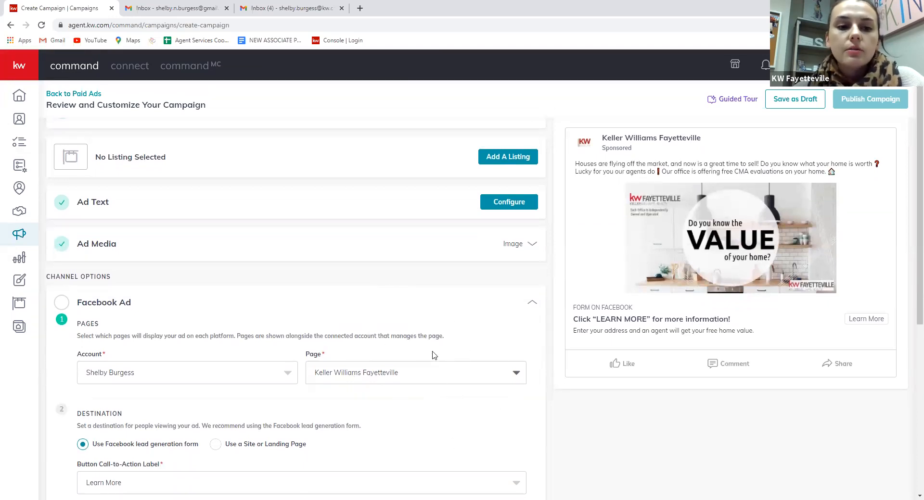
pyautogui.scroll(1, 361, 303)
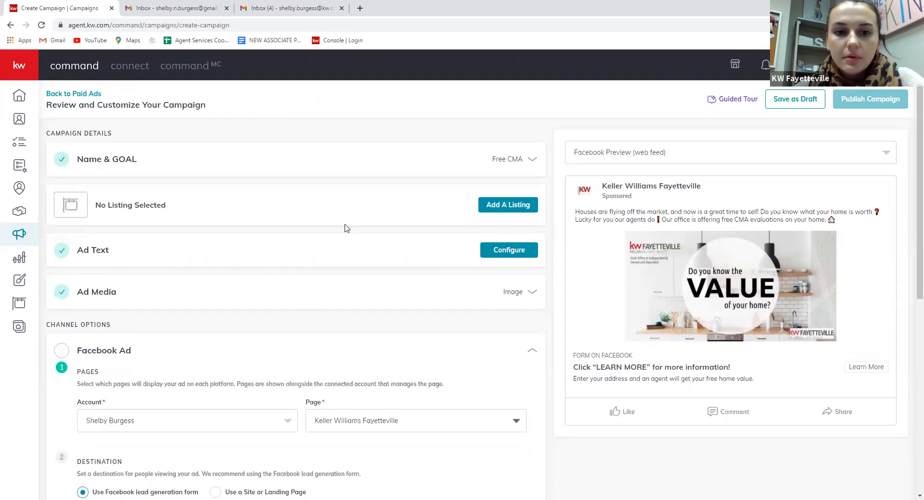
pyautogui.scroll(-2, 482, 341)
pyautogui.scroll(1, 398, 318)
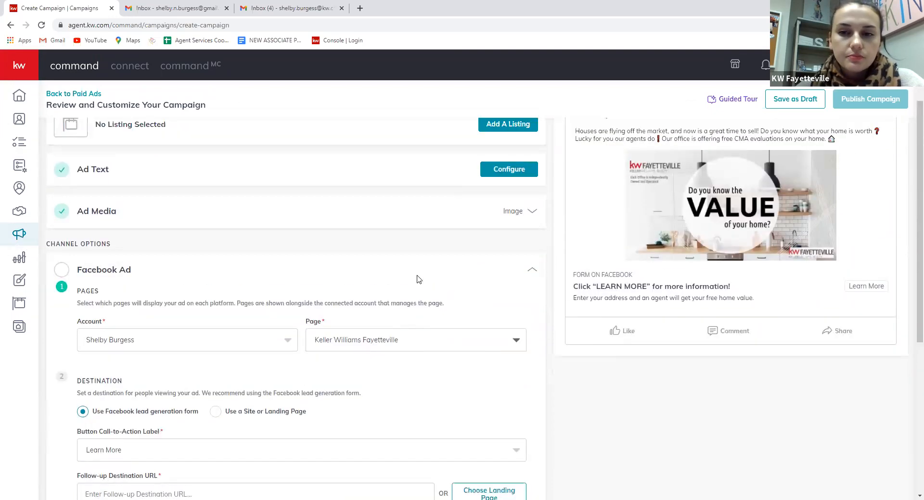
pyautogui.scroll(-2, 406, 293)
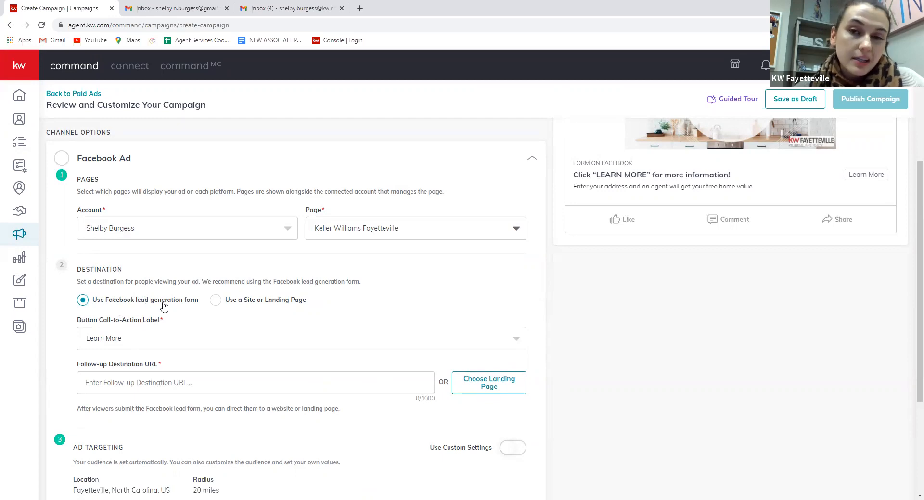
pyautogui.scroll(3, 909, 274)
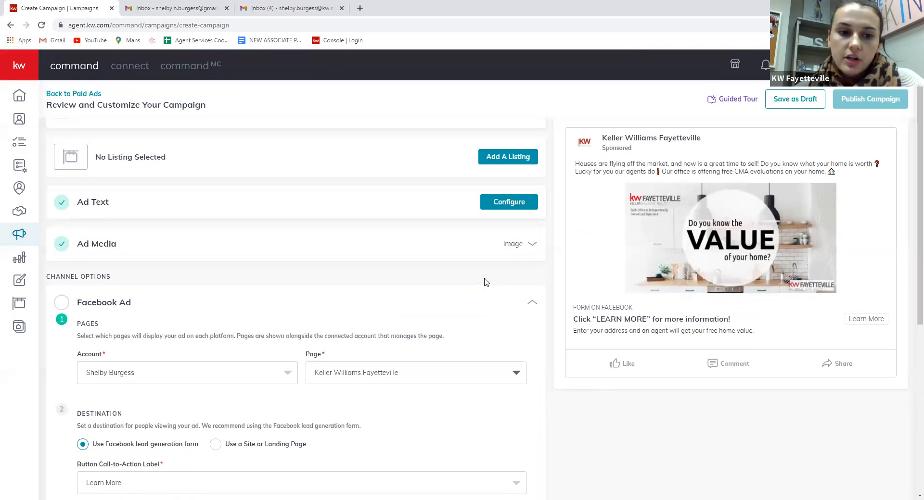
pyautogui.scroll(-1, 430, 278)
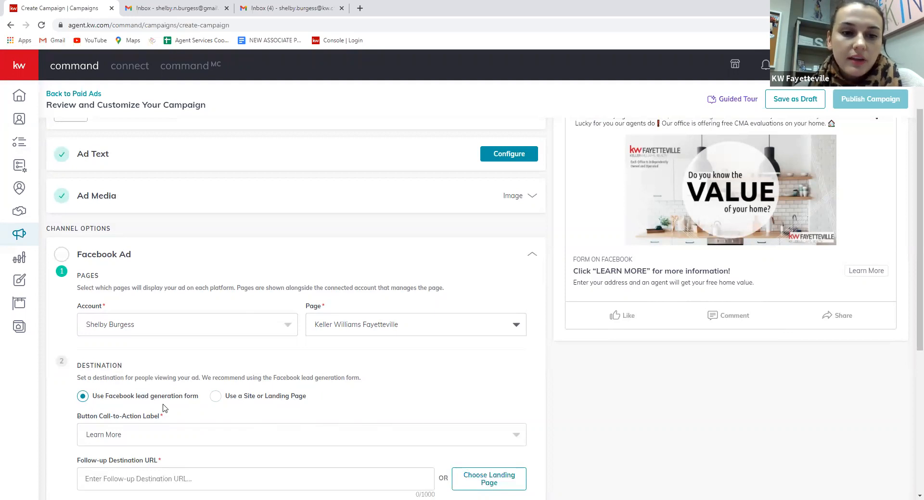
pyautogui.scroll(2, 315, 342)
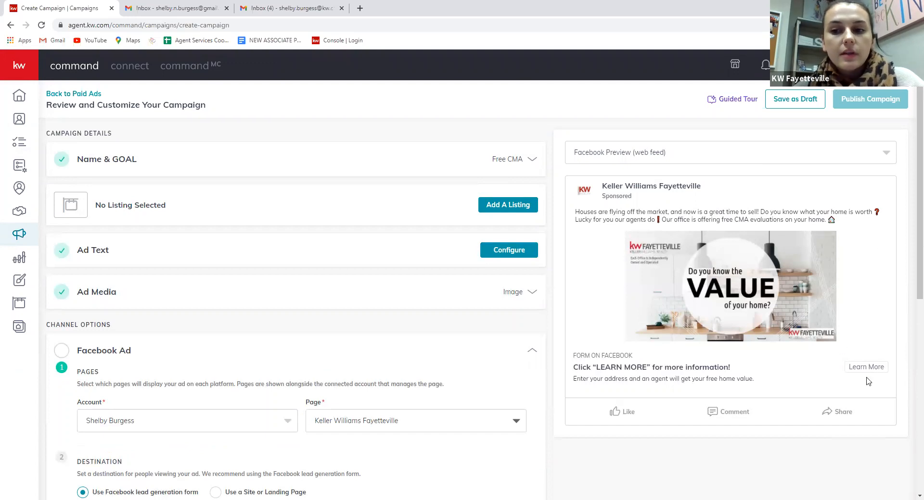
pyautogui.scroll(-2, 783, 377)
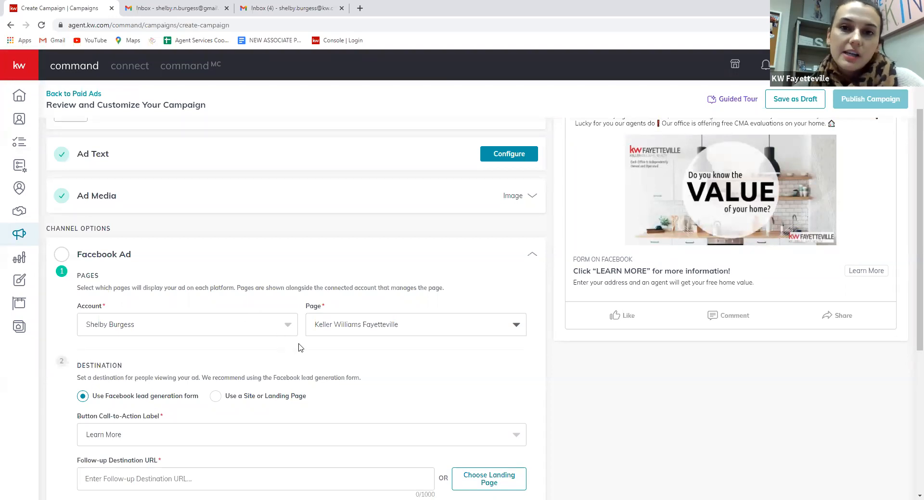
pyautogui.scroll(-2, 290, 356)
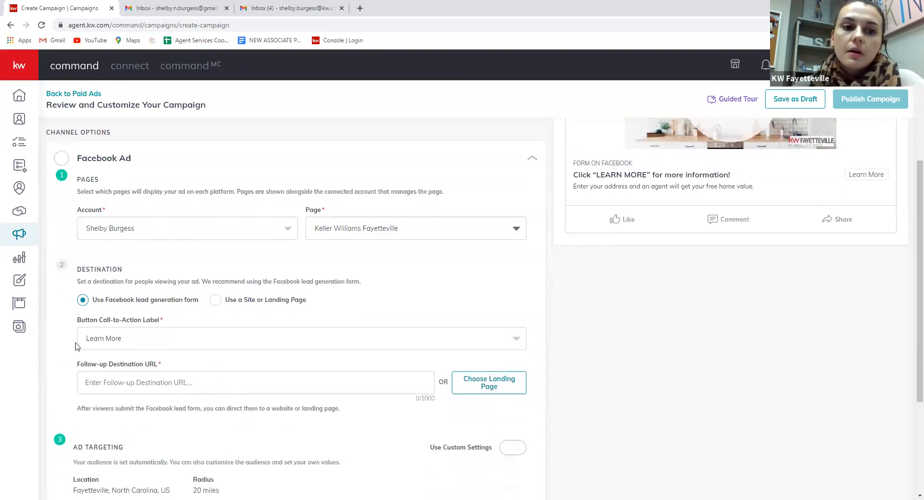
# Keep Learn More as the call-to-action label and choose the Free CMA landing page as the follow-up destination URL.
pyautogui.click(170, 345)
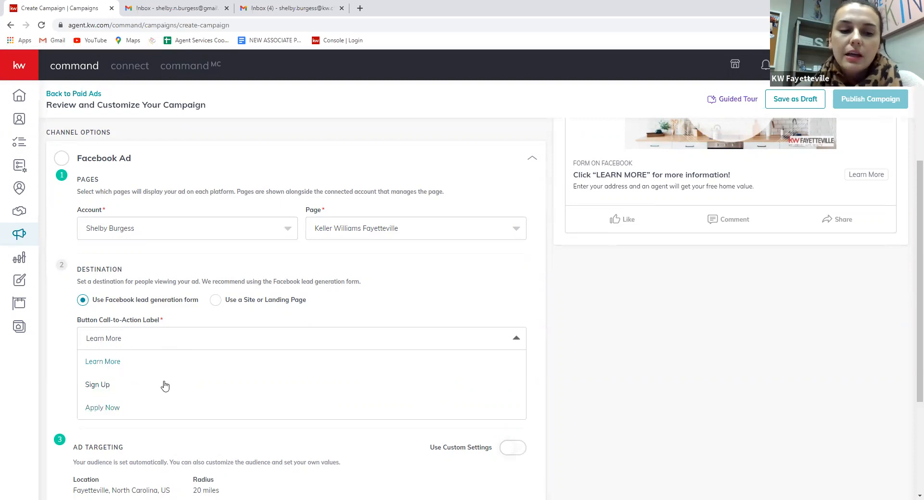
pyautogui.click(140, 342)
pyautogui.scroll(-2, 235, 325)
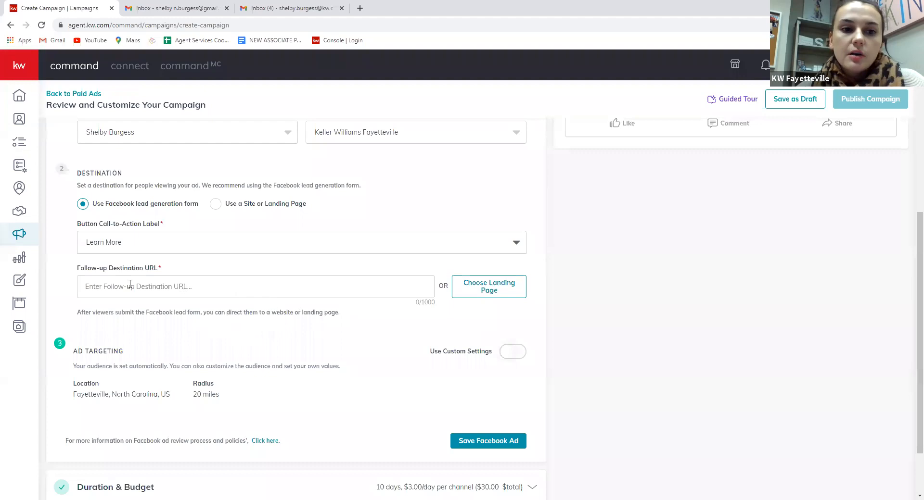
pyautogui.click(484, 292)
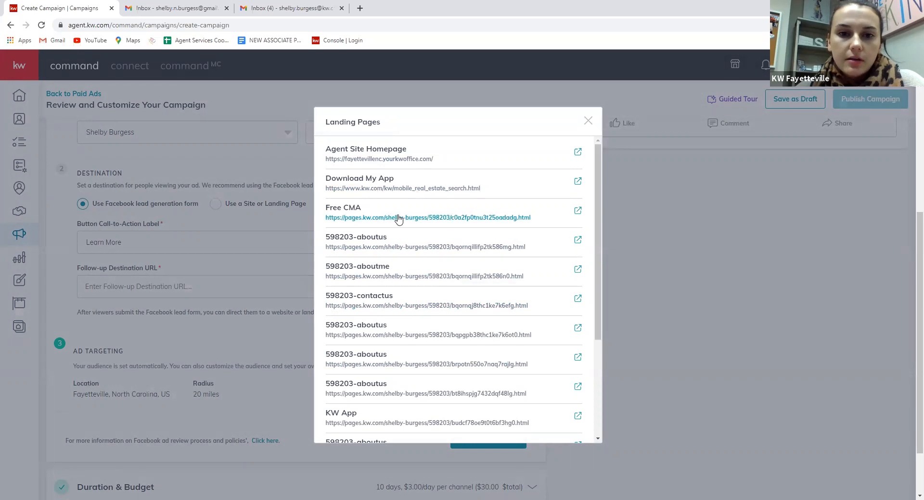
pyautogui.scroll(-3, 399, 217)
pyautogui.scroll(3, 399, 227)
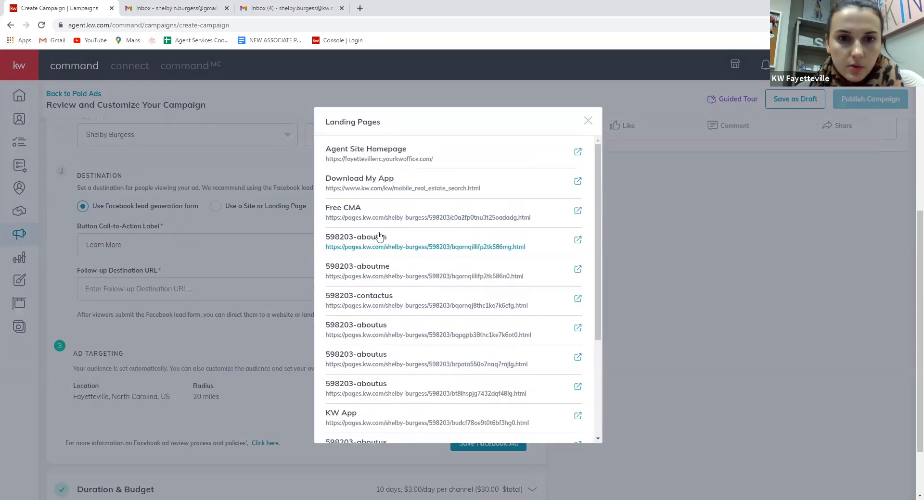
pyautogui.click(398, 217)
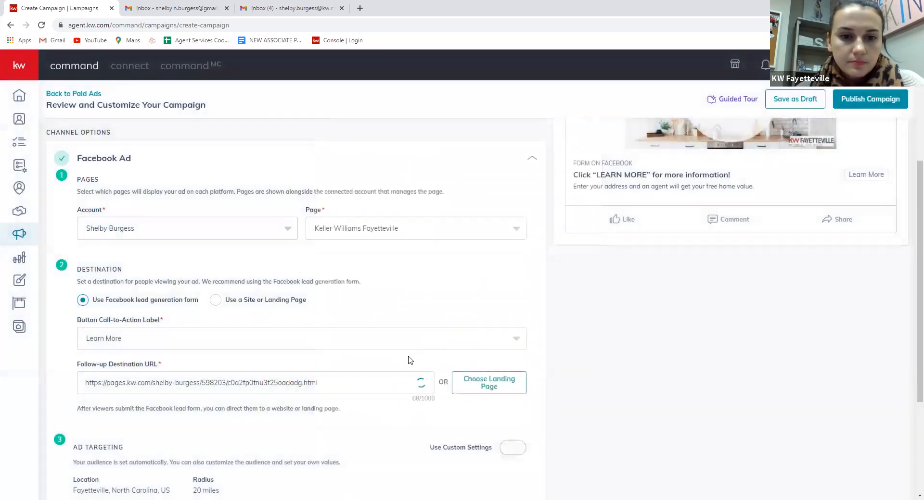
# Check the follow-up destination URL's page in a separate browser tab, close it, and look over the landing page list again.
pyautogui.scroll(-1, 408, 359)
pyautogui.moveTo(367, 334); pyautogui.dragTo(44, 339)
pyautogui.hotkey('ctrl', 'c')
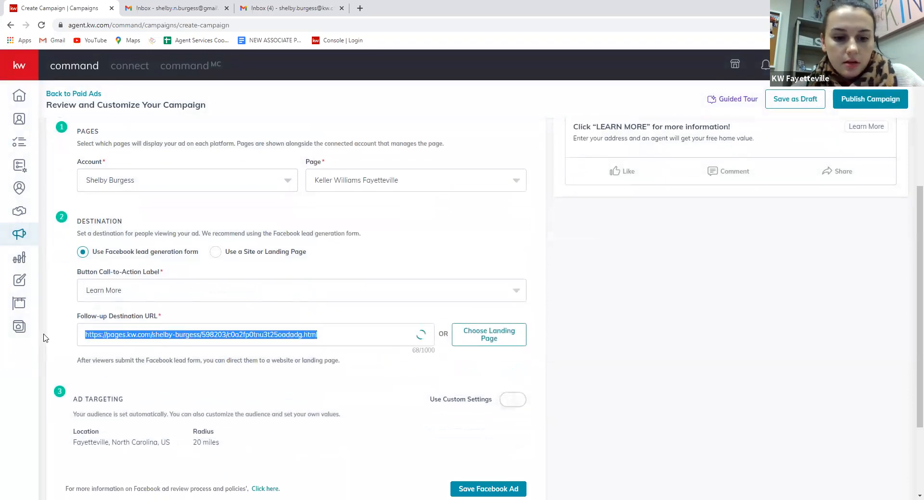
pyautogui.click(360, 8)
pyautogui.hotkey('ctrl', 'v')
pyautogui.press('Return')
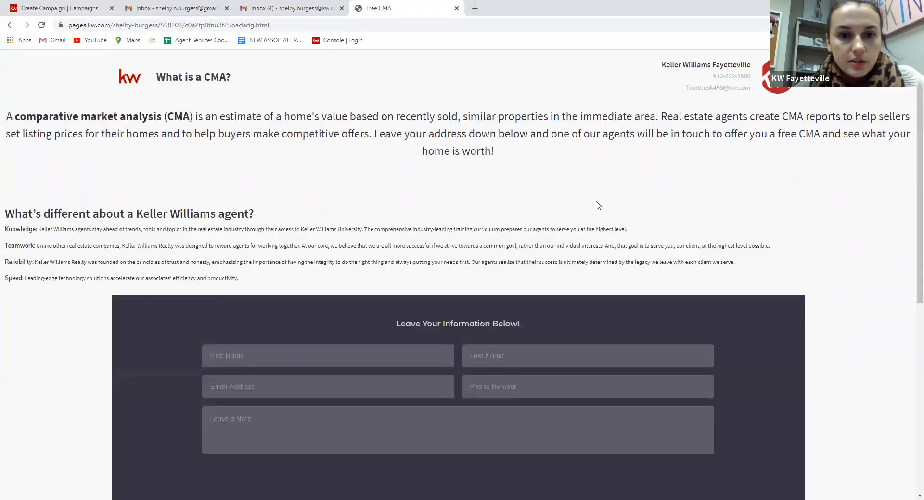
pyautogui.scroll(-1, 597, 206)
pyautogui.scroll(1, 597, 206)
pyautogui.click(456, 8)
pyautogui.click(43, 6)
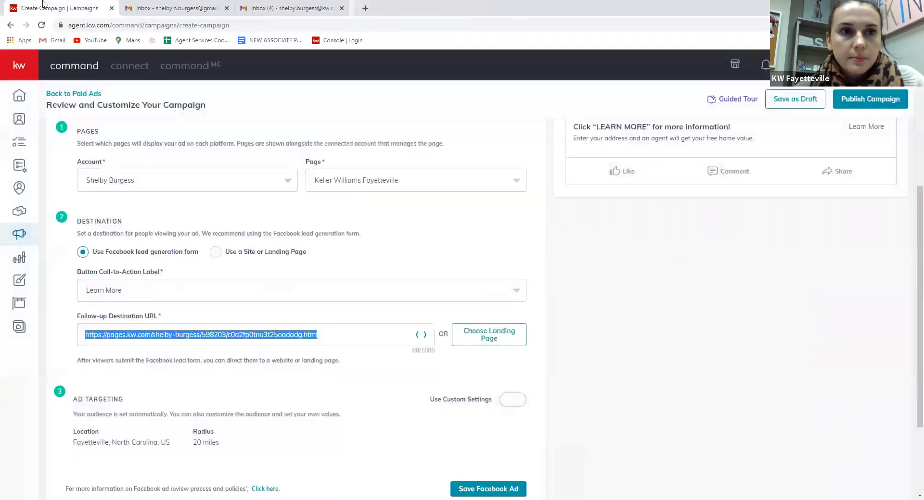
pyautogui.click(385, 364)
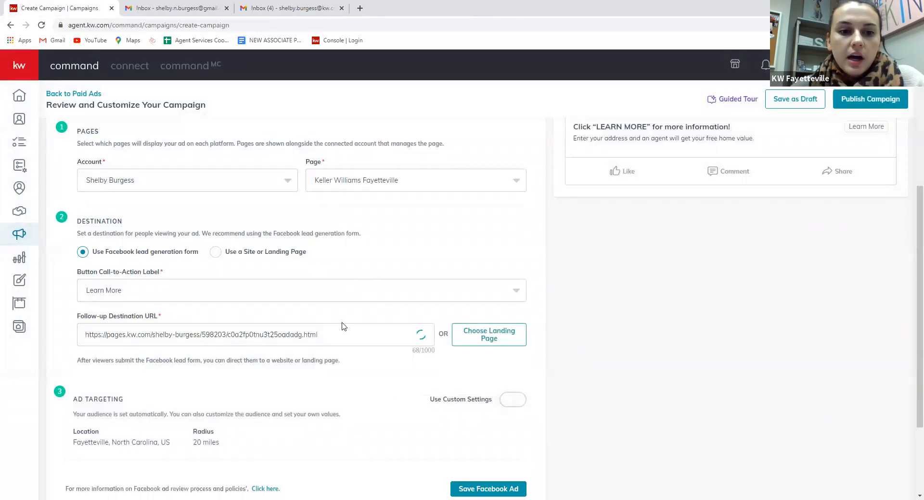
pyautogui.click(483, 344)
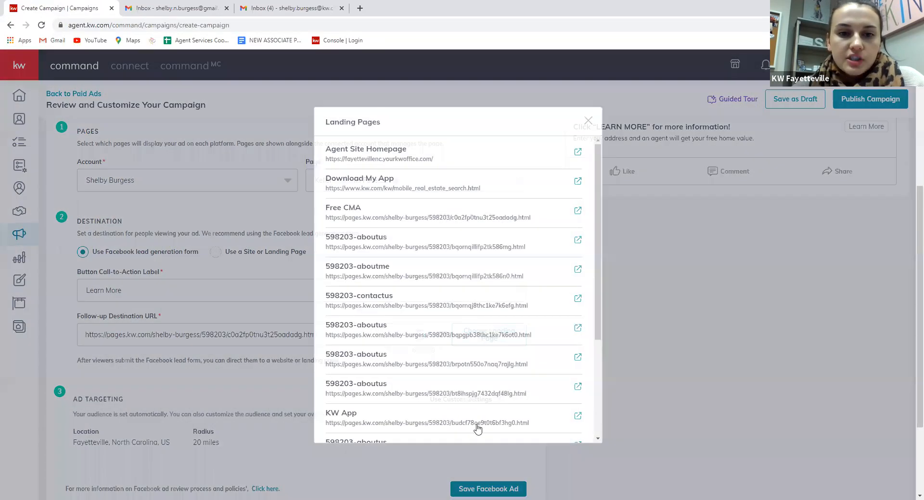
pyautogui.click(649, 413)
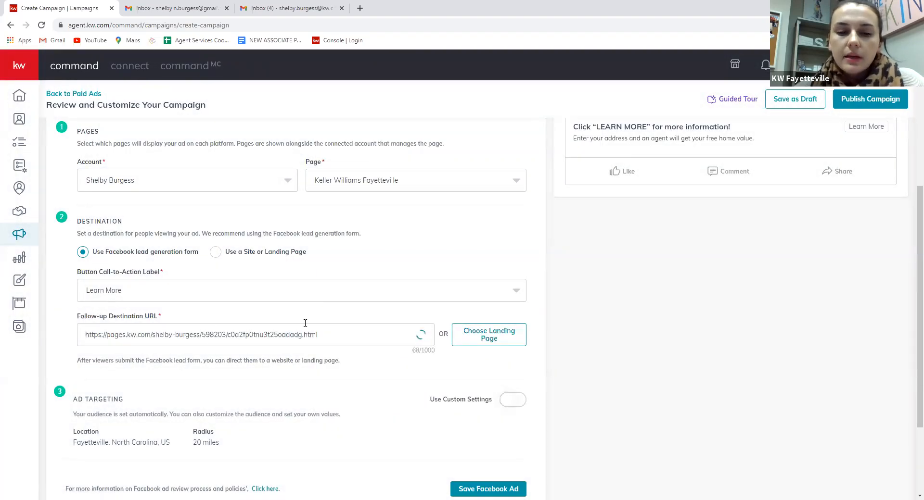
# Enable custom settings for the ad targeting and review the custom audience's location and radius.
pyautogui.scroll(-2, 359, 312)
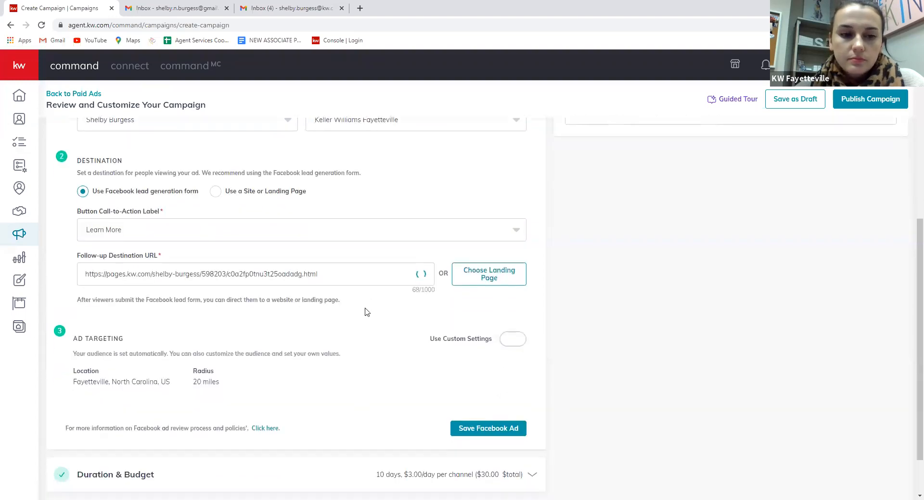
pyautogui.scroll(-1, 207, 289)
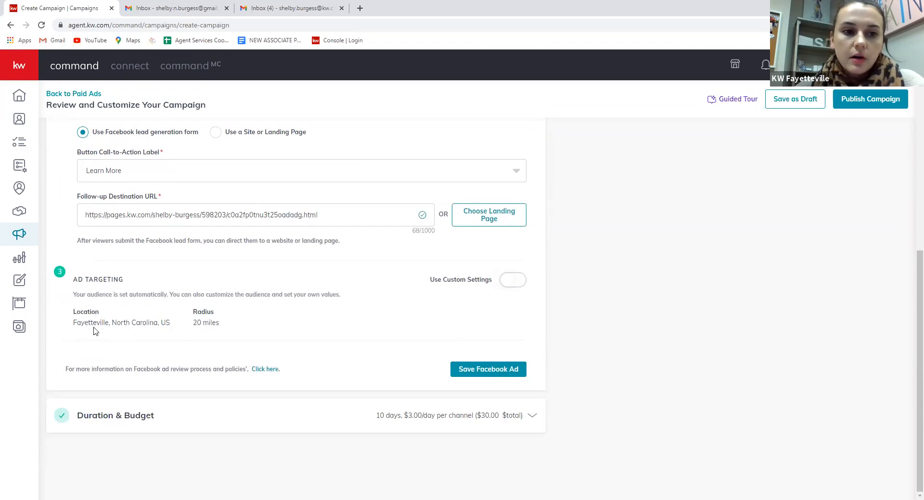
pyautogui.click(513, 280)
pyautogui.scroll(-2, 374, 308)
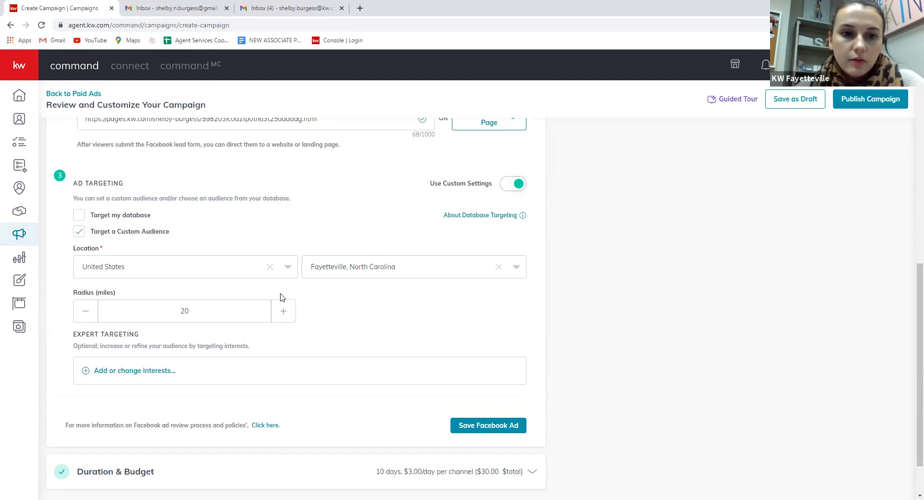
pyautogui.scroll(1, 415, 369)
pyautogui.scroll(-2, 415, 370)
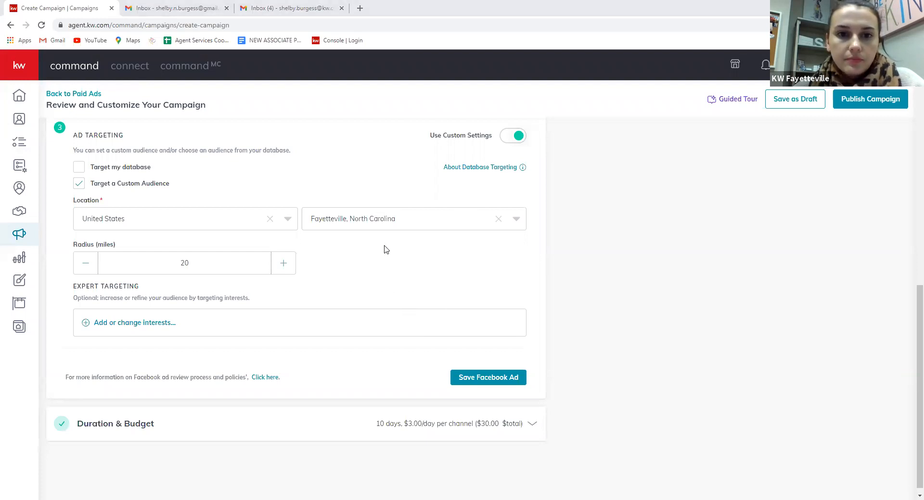
pyautogui.scroll(10, 332, 261)
pyautogui.scroll(-2, 332, 260)
pyautogui.scroll(-10, 332, 261)
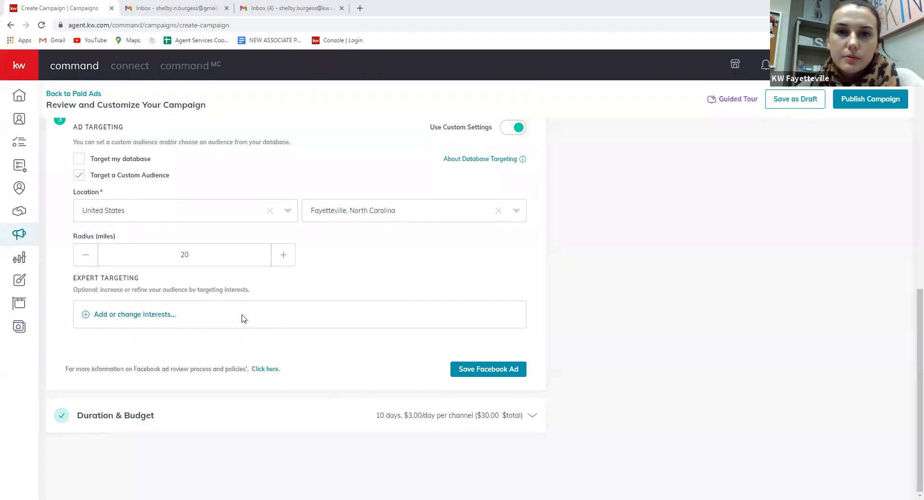
# Open the expert targeting interests for the Facebook ad, search for realtor.com, and select the realtor.com interest.
pyautogui.click(142, 317)
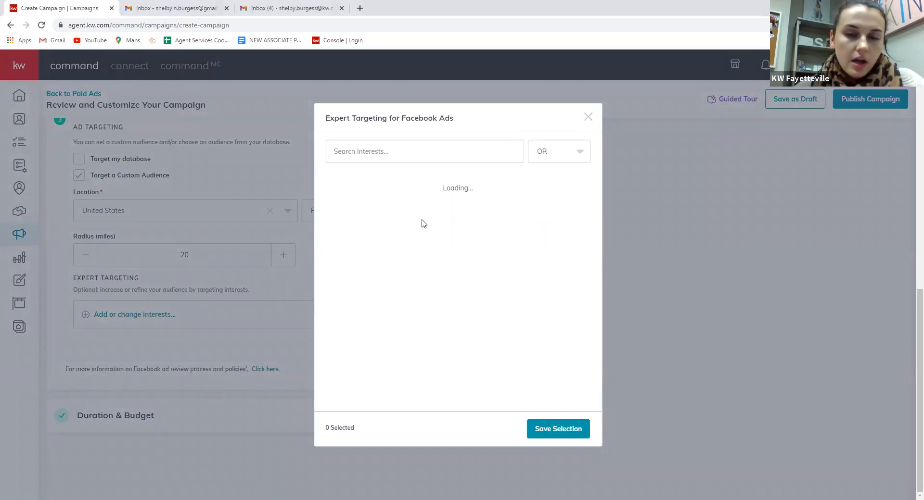
pyautogui.click(344, 187)
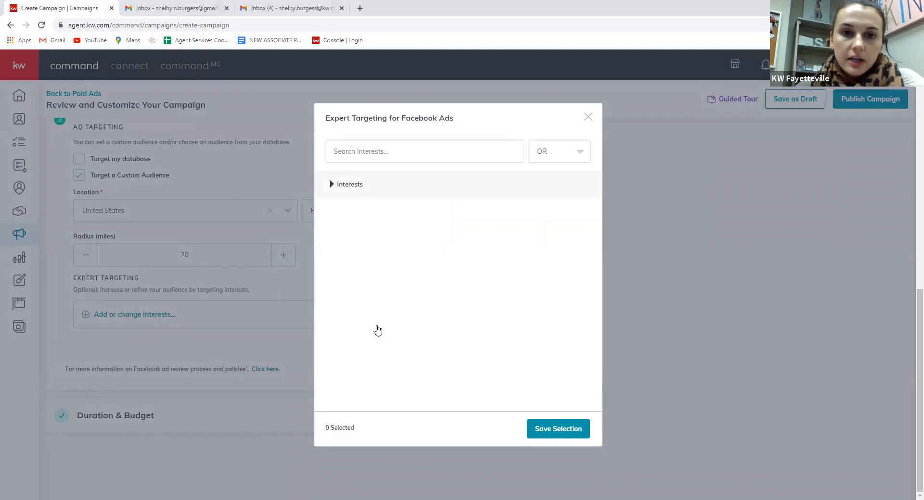
pyautogui.scroll(11, 835, 202)
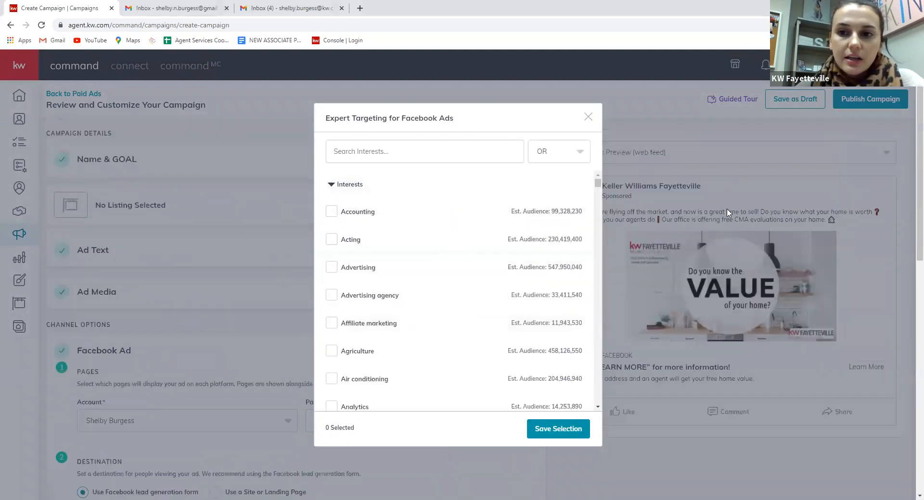
pyautogui.scroll(-10, 775, 344)
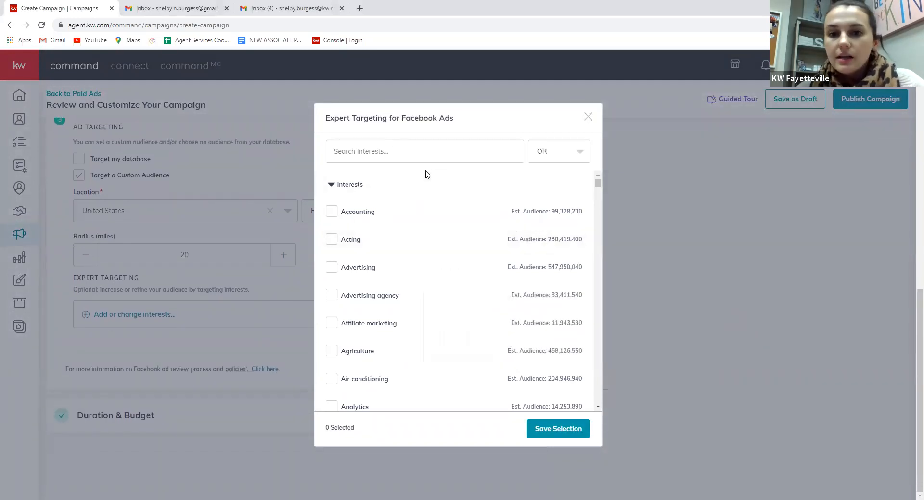
pyautogui.click(402, 152)
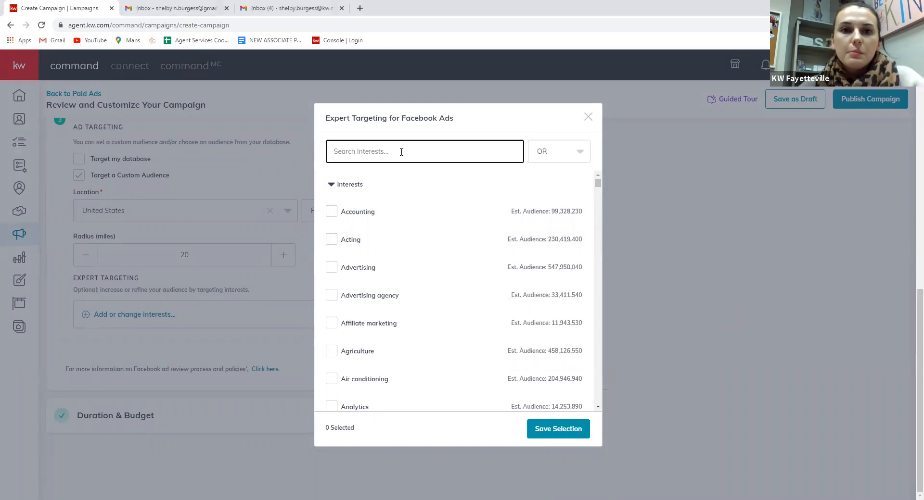
pyautogui.write('realtor.com')
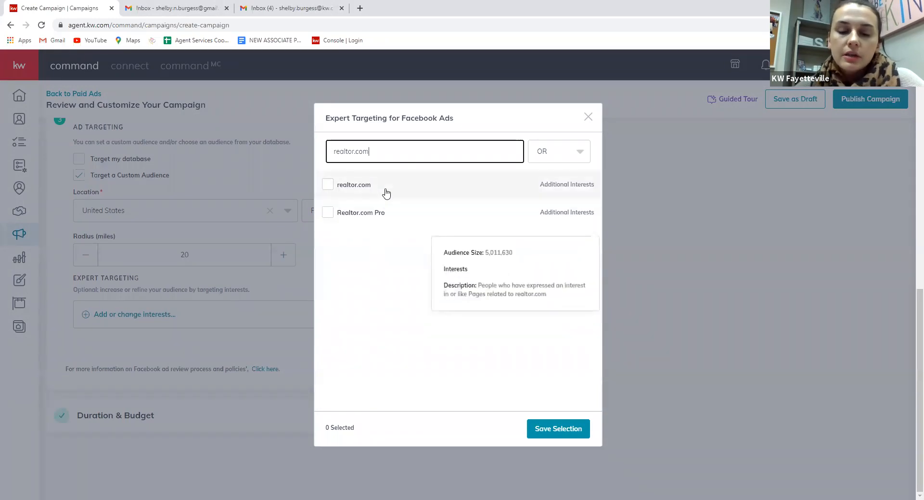
pyautogui.click(328, 186)
pyautogui.moveTo(368, 214)
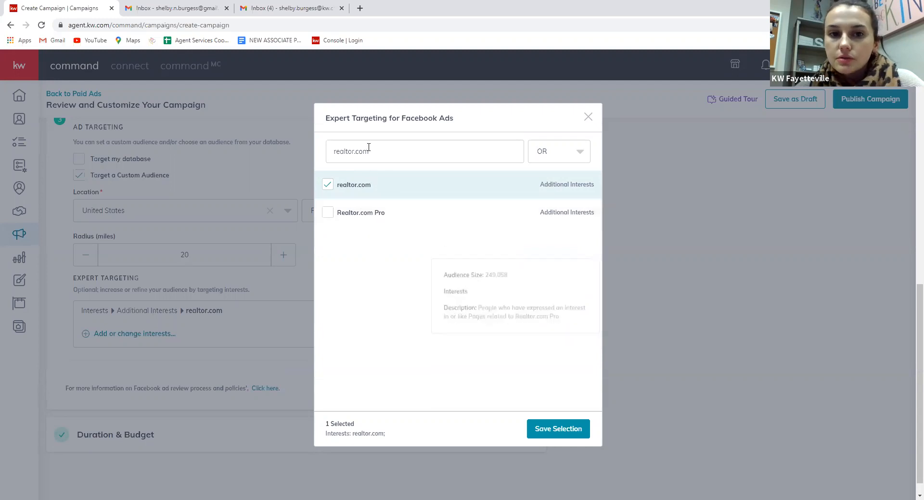
# Search for trulia and zillow in the expert targeting interests and select the Trulia and Zillow interests.
pyautogui.moveTo(368, 150); pyautogui.dragTo(310, 141)
pyautogui.write('ulia')
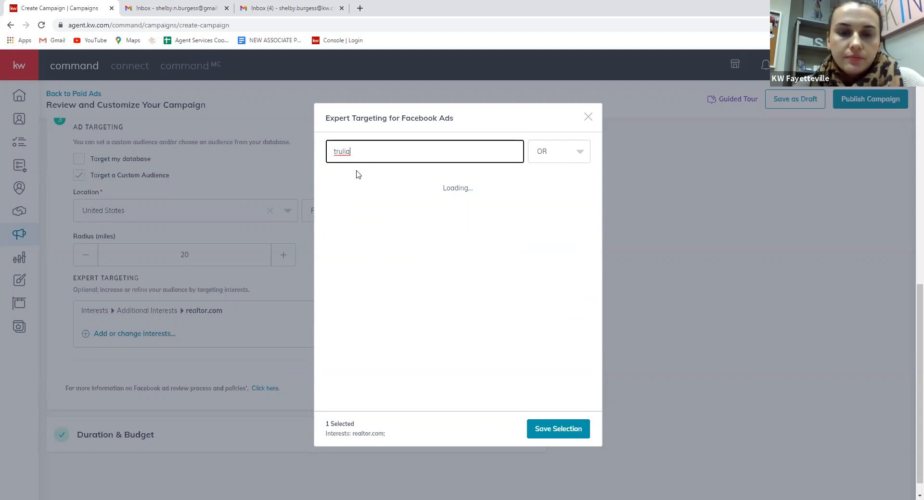
pyautogui.click(340, 187)
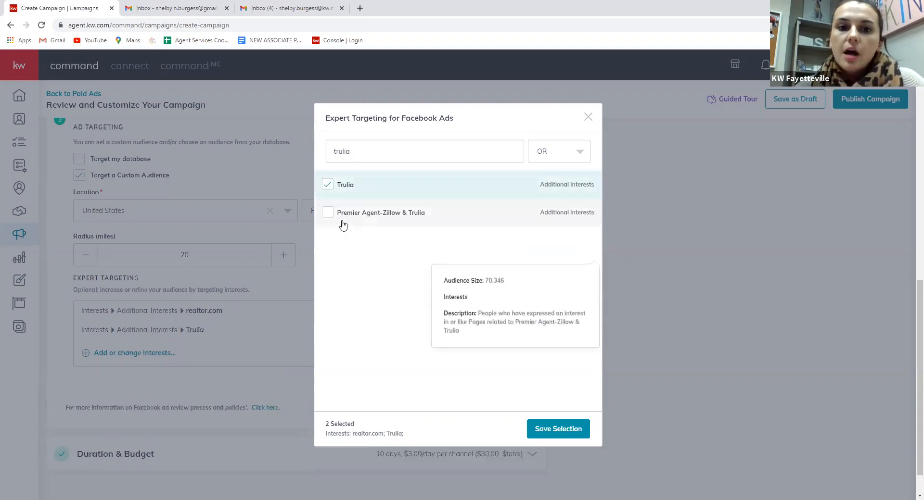
pyautogui.moveTo(382, 150); pyautogui.dragTo(291, 140)
pyautogui.write('zillow')
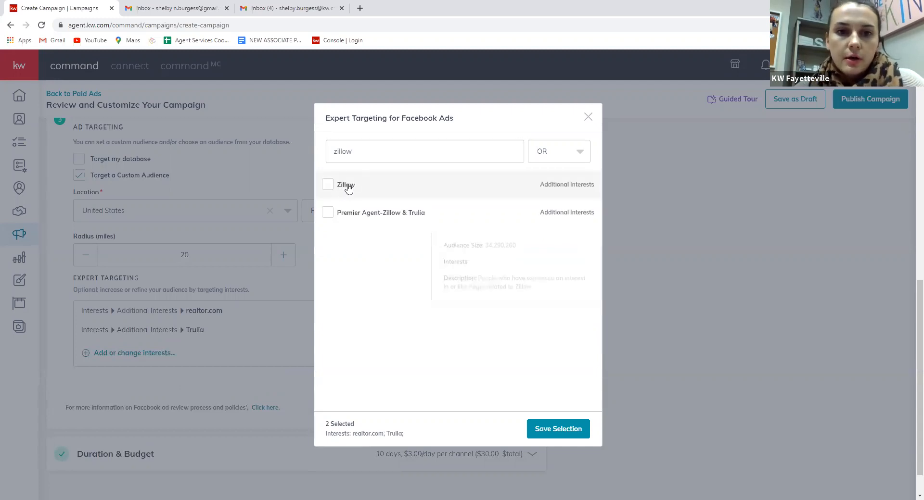
pyautogui.click(348, 189)
# Search the targeting interests for mortgage and select Mortgage insurance and Mortgage loans.
pyautogui.moveTo(373, 153); pyautogui.dragTo(309, 145)
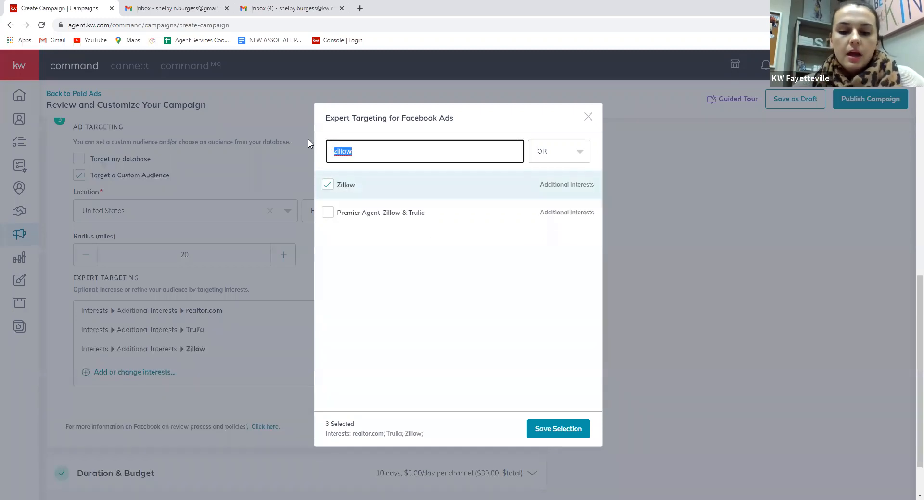
pyautogui.write('mortgage')
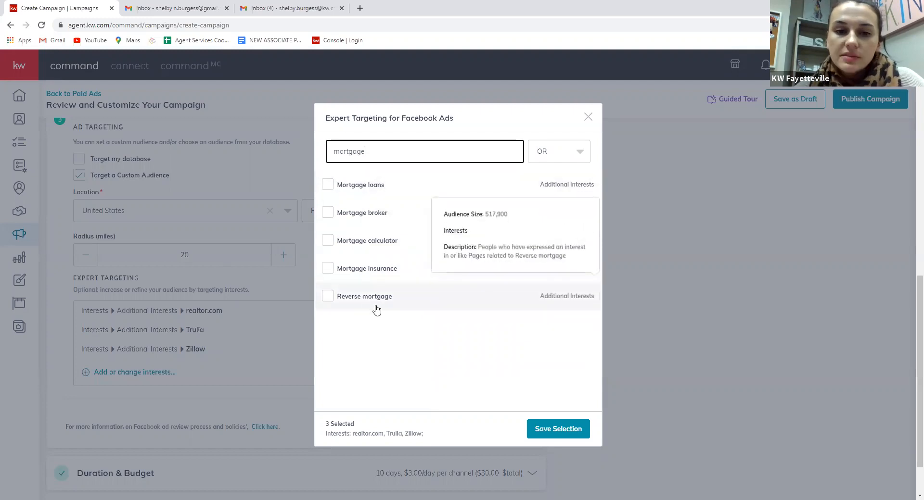
pyautogui.click(364, 272)
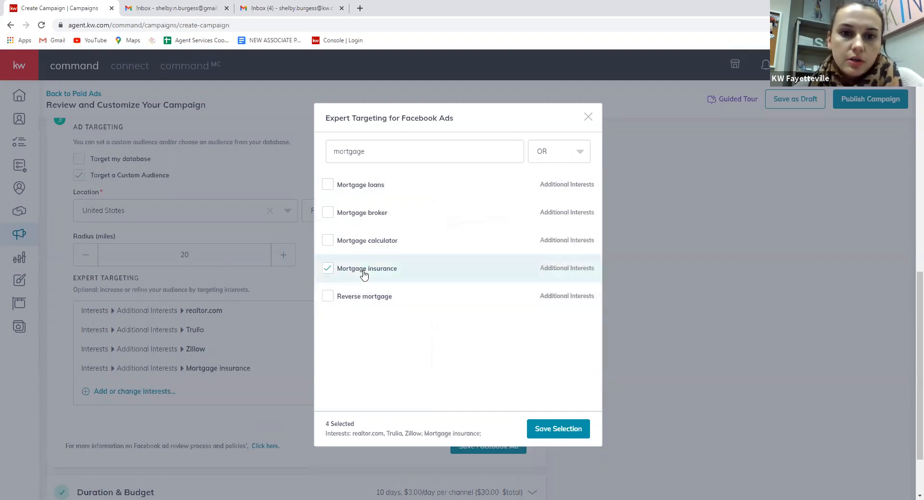
pyautogui.click(342, 186)
# Search the targeting interests for finance and select Credit (finance) and Personal finance.
pyautogui.doubleClick(392, 146)
pyautogui.write('finance')
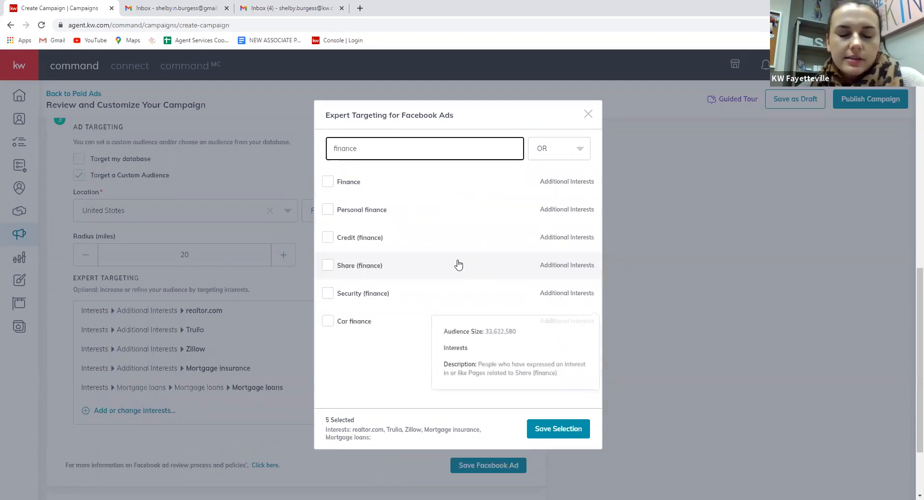
pyautogui.click(328, 238)
pyautogui.click(328, 210)
# Search the targeting interests for investing and select Reale state investing and Creative real estate investing.
pyautogui.moveTo(400, 149); pyautogui.dragTo(289, 154)
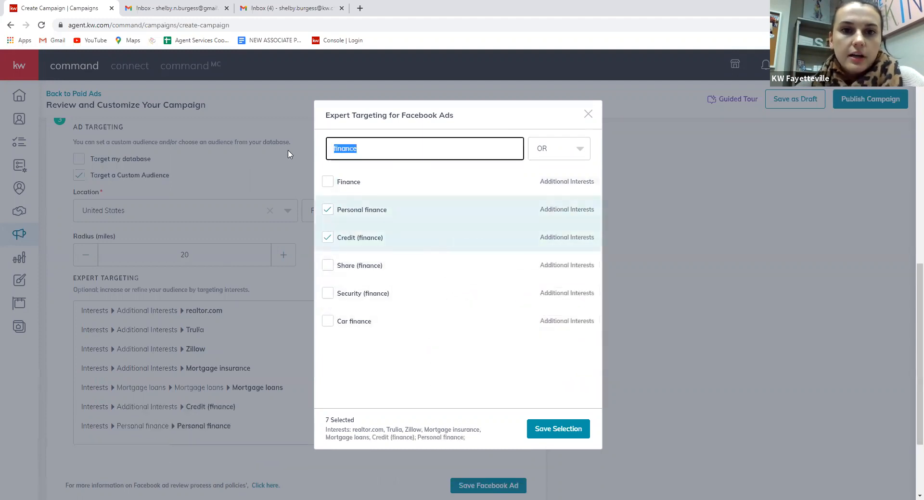
pyautogui.write('invet')
pyautogui.write('ing')
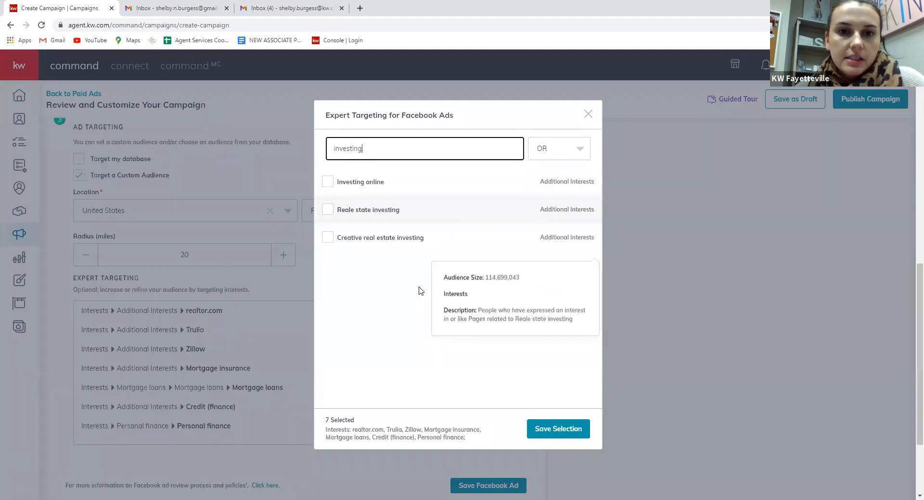
pyautogui.click(392, 211)
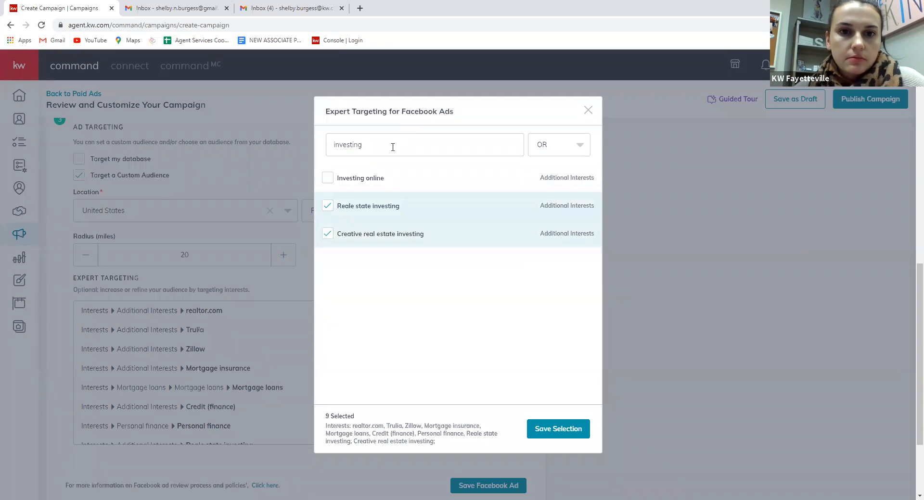
# Find and select the Homes.com and Money management interests, and save the expert targeting selection.
pyautogui.moveTo(392, 144); pyautogui.dragTo(264, 153)
pyautogui.write('homes')
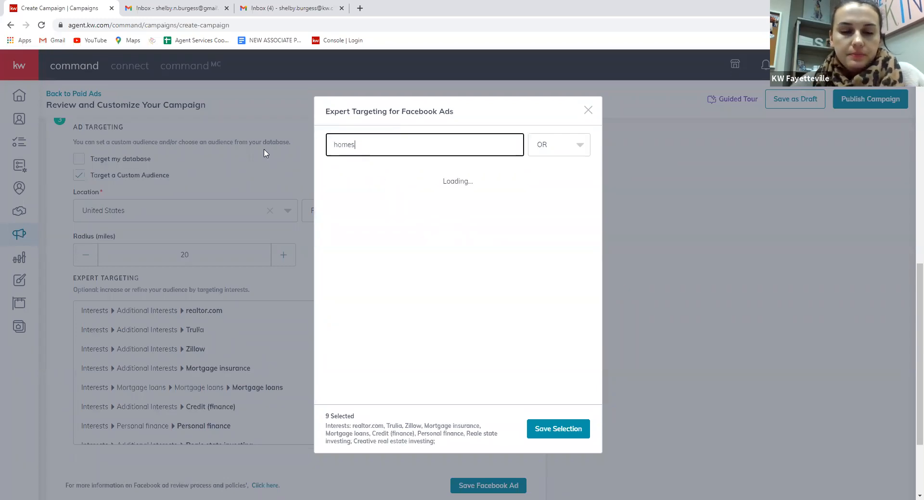
pyautogui.click(354, 179)
pyautogui.moveTo(388, 145); pyautogui.dragTo(296, 152)
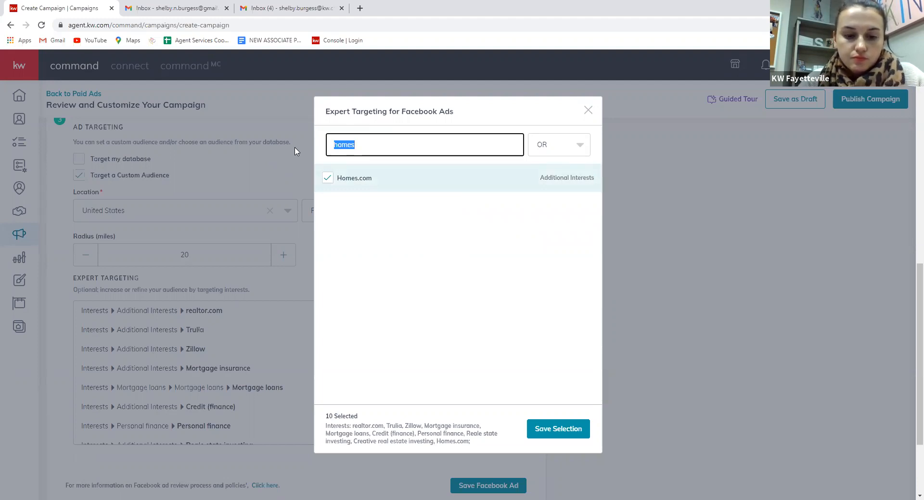
pyautogui.write('h')
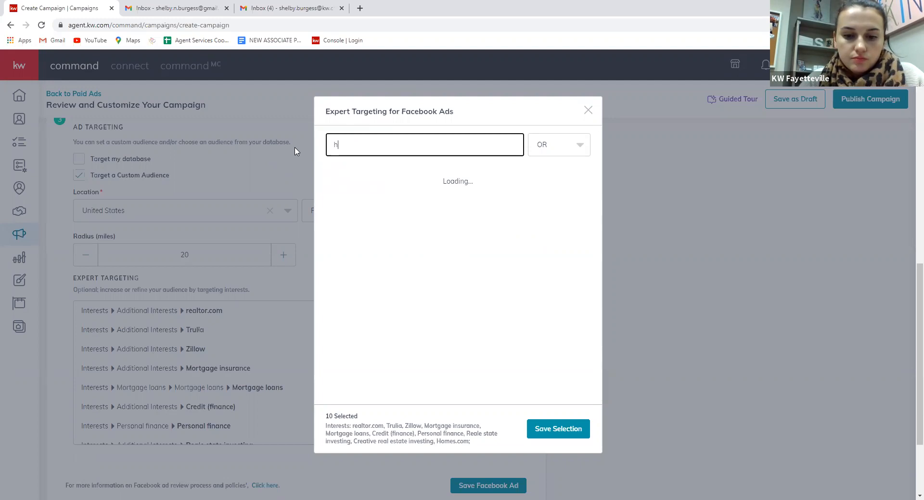
pyautogui.press('BackSpace')
pyautogui.write('money')
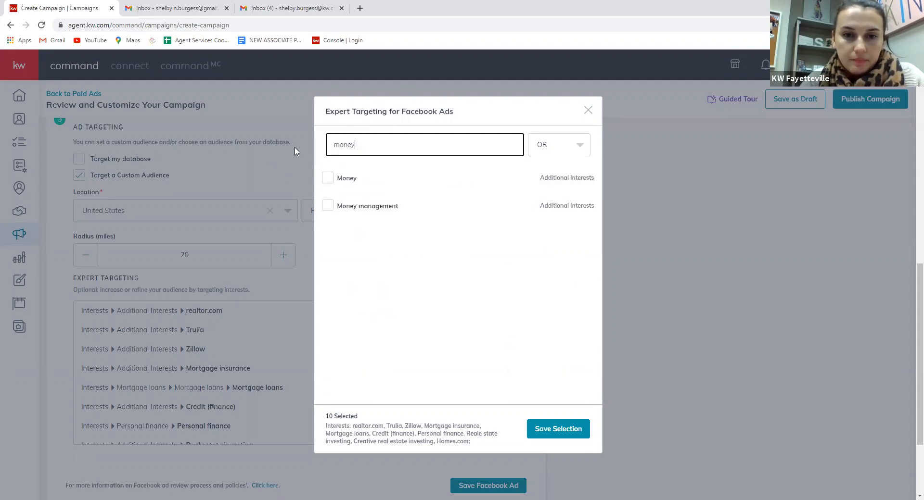
pyautogui.click(379, 207)
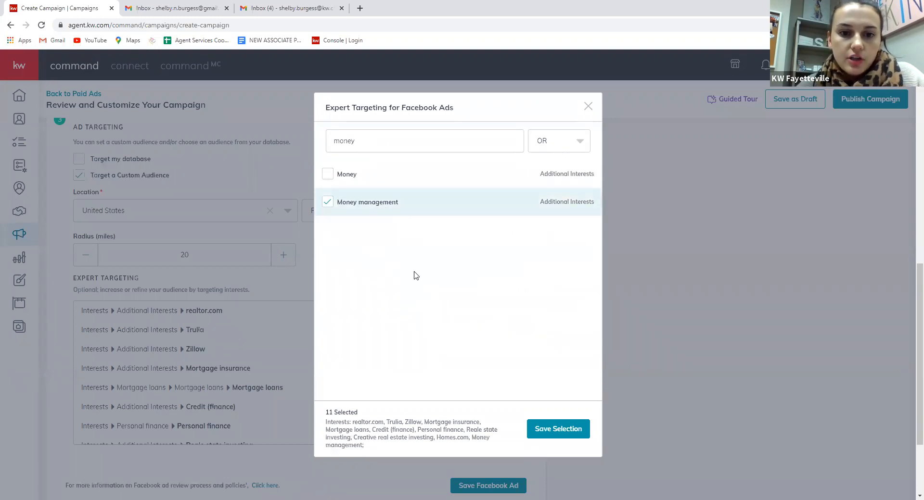
pyautogui.click(558, 431)
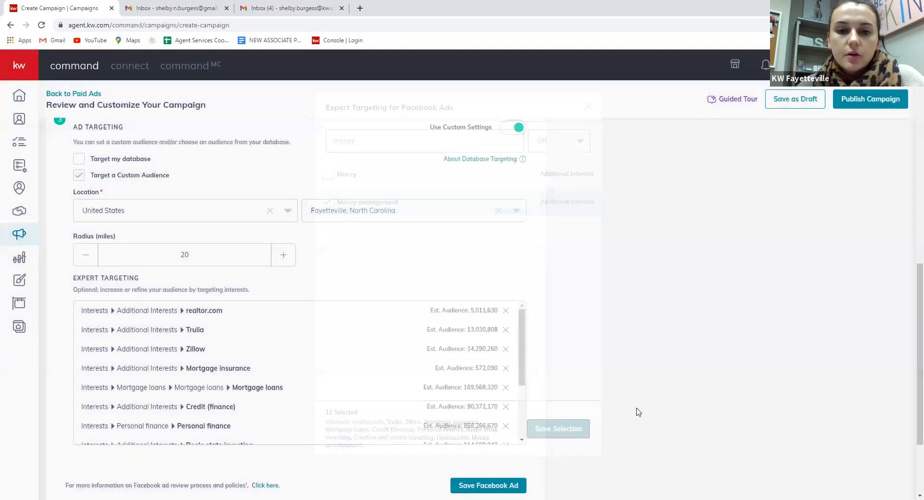
# Review the ad preview and the added targeting interests, and save the Facebook ad settings.
pyautogui.scroll(6, 674, 345)
pyautogui.scroll(-8, 724, 323)
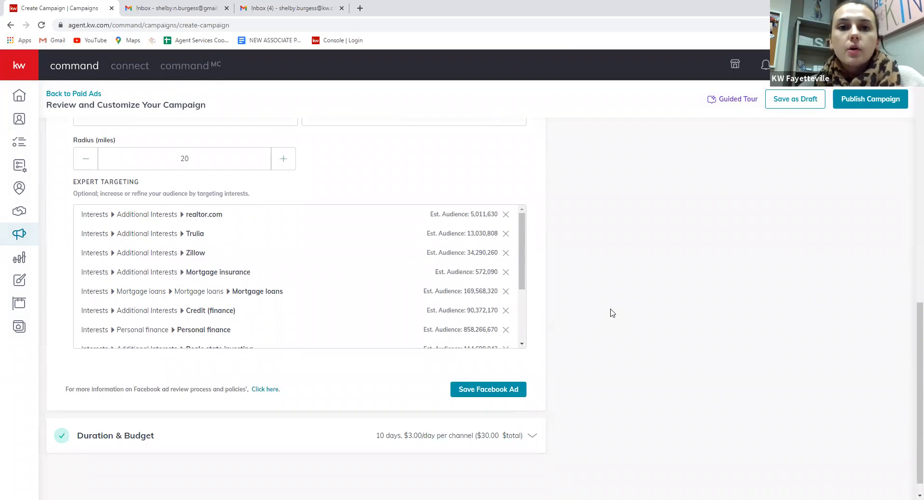
pyautogui.scroll(10, 611, 313)
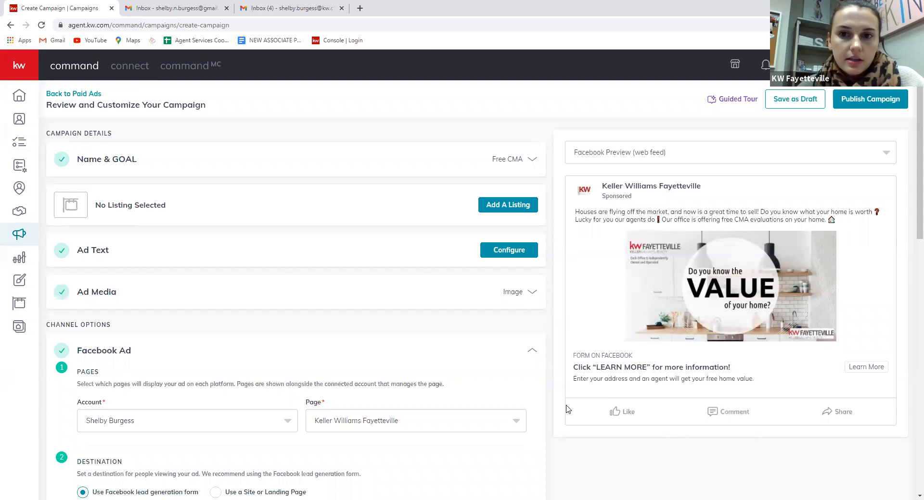
pyautogui.scroll(-10, 567, 407)
pyautogui.scroll(-3, 498, 380)
pyautogui.scroll(-3, 482, 364)
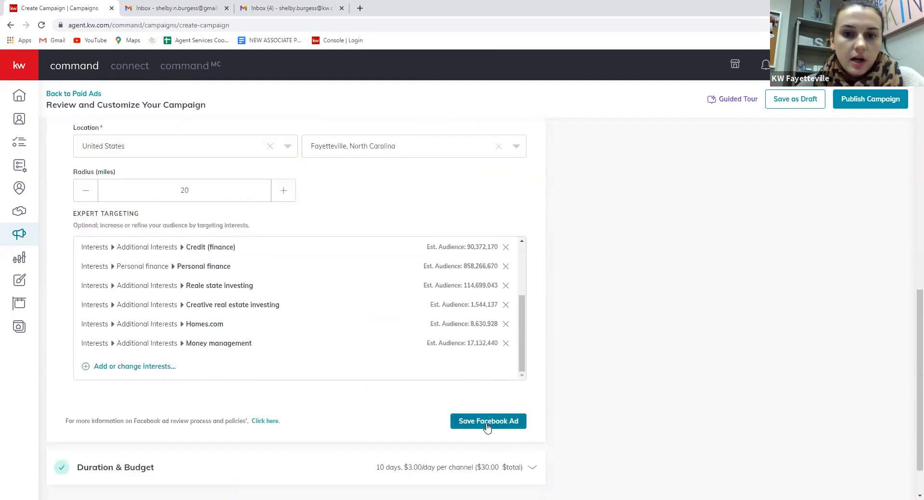
pyautogui.click(480, 422)
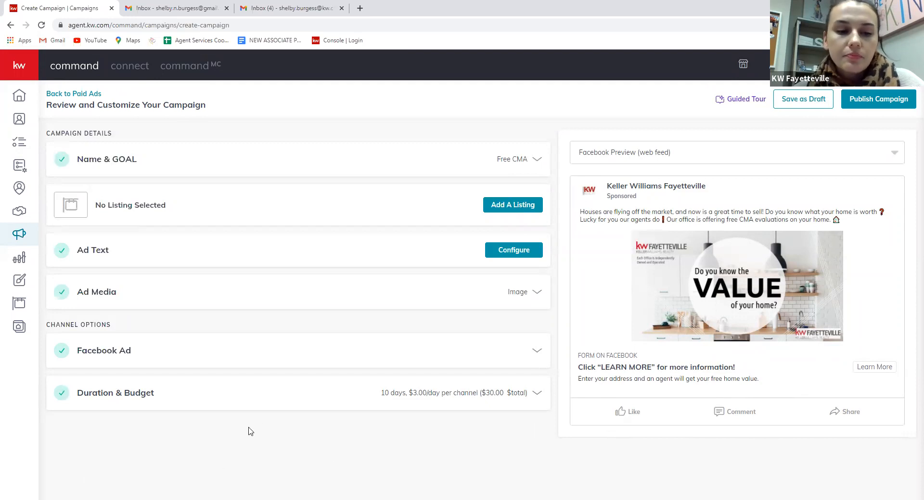
# Open the campaign's duration and budget settings and set the total campaign budget to 20.
pyautogui.click(471, 397)
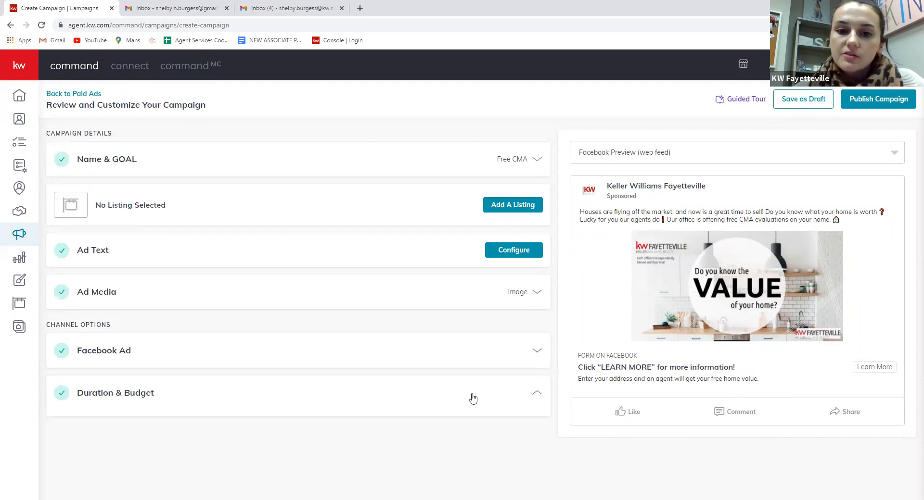
pyautogui.scroll(-1, 474, 398)
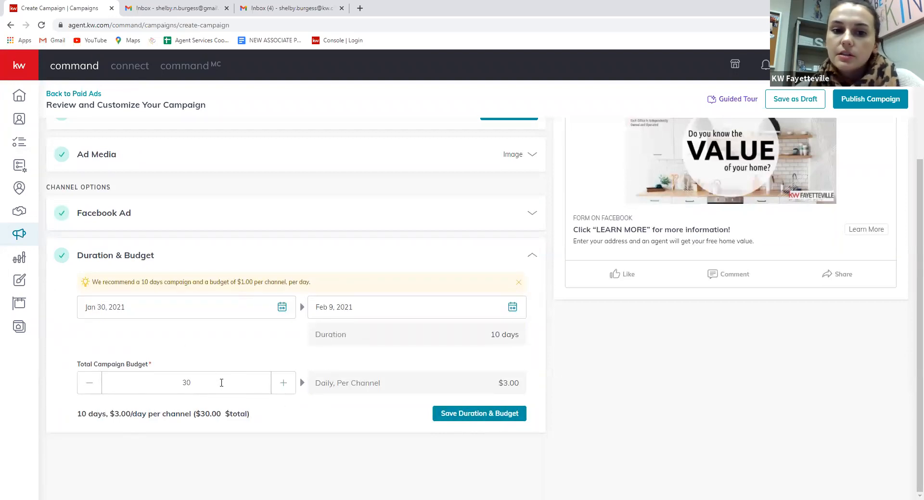
pyautogui.moveTo(203, 391); pyautogui.dragTo(113, 372)
pyautogui.write('20')
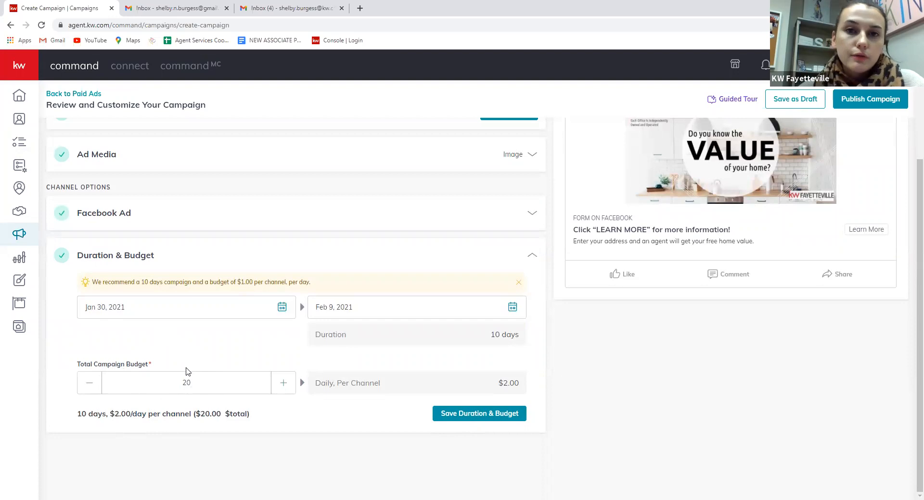
# Set the campaign to start on Feb 1, 2021 and end on Feb 5, 2021.
pyautogui.click(284, 308)
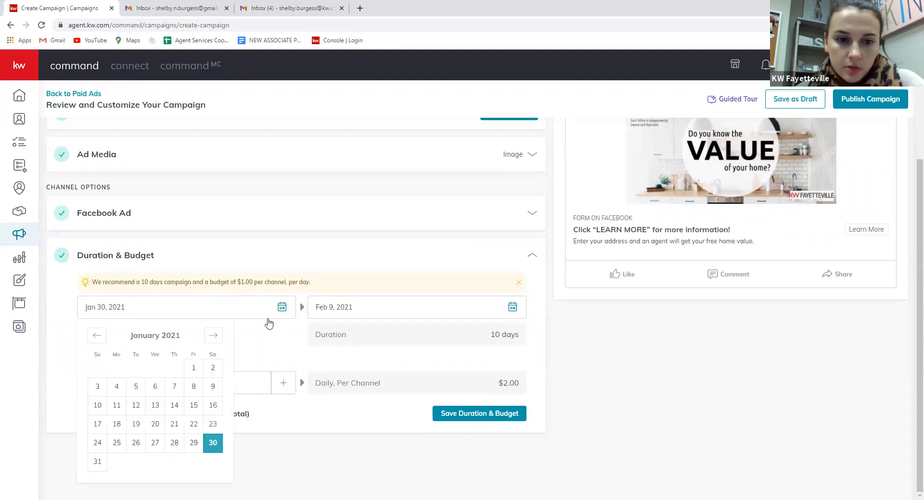
pyautogui.click(209, 341)
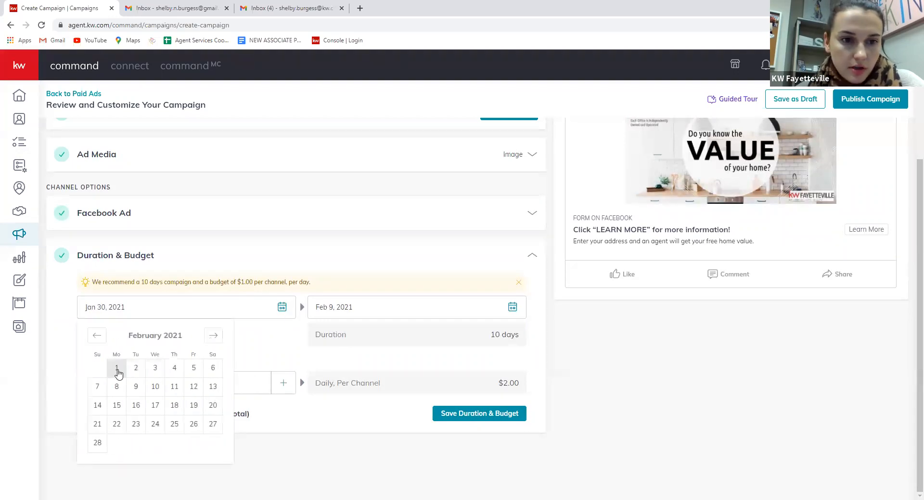
pyautogui.click(117, 370)
pyautogui.click(513, 307)
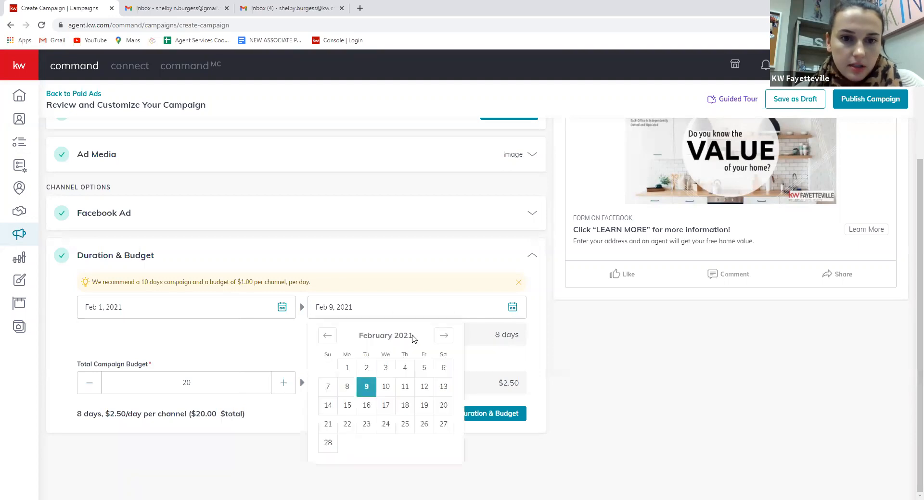
pyautogui.click(403, 369)
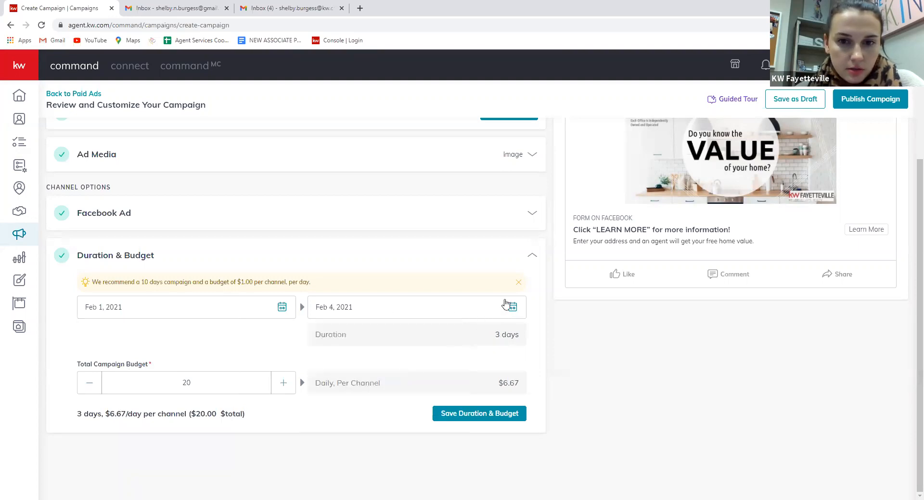
pyautogui.click(512, 307)
pyautogui.click(427, 369)
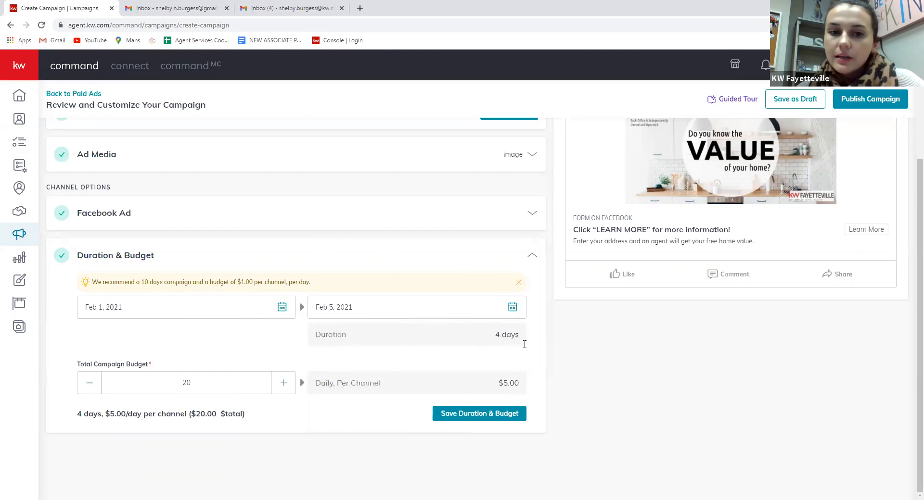
# Save the duration and budget settings, and check the ad in the Facebook mobile preview before returning to the web feed preview.
pyautogui.click(495, 417)
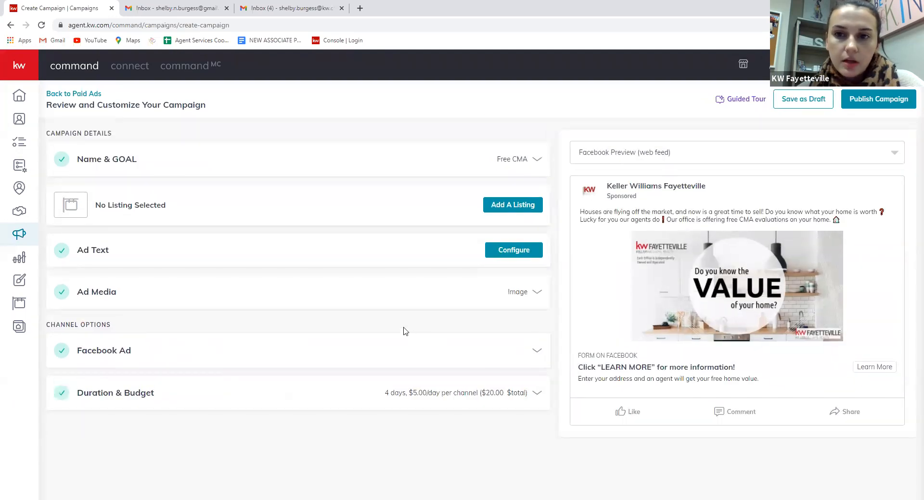
pyautogui.click(802, 155)
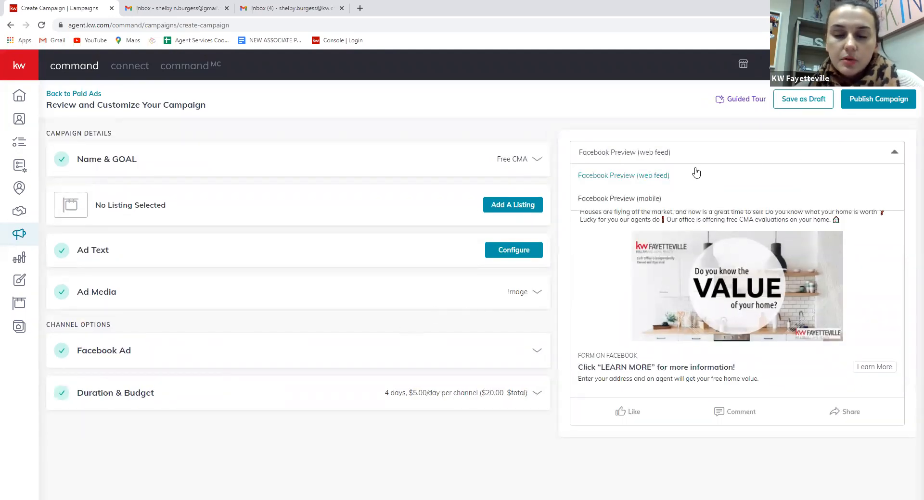
pyautogui.click(668, 199)
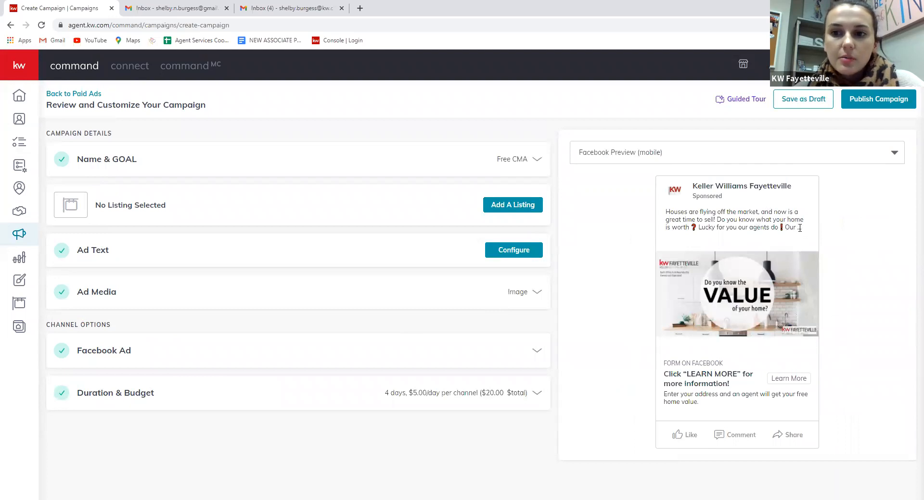
pyautogui.click(713, 158)
pyautogui.click(688, 177)
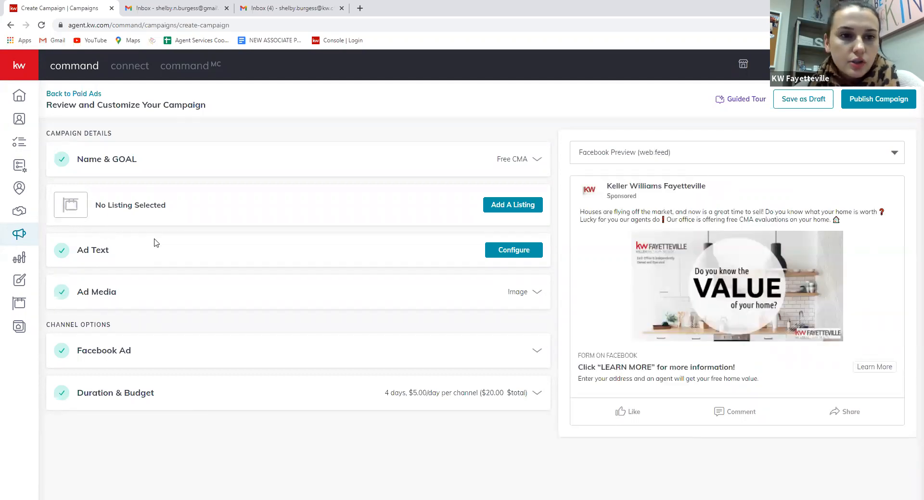
# Open the ad text settings and compare the main copy with how it appears in the mobile and web feed previews.
pyautogui.click(164, 254)
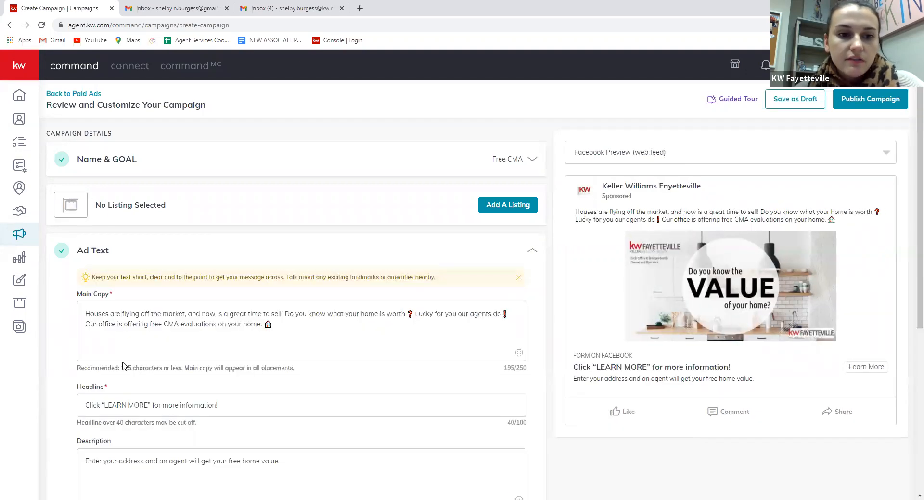
pyautogui.click(692, 158)
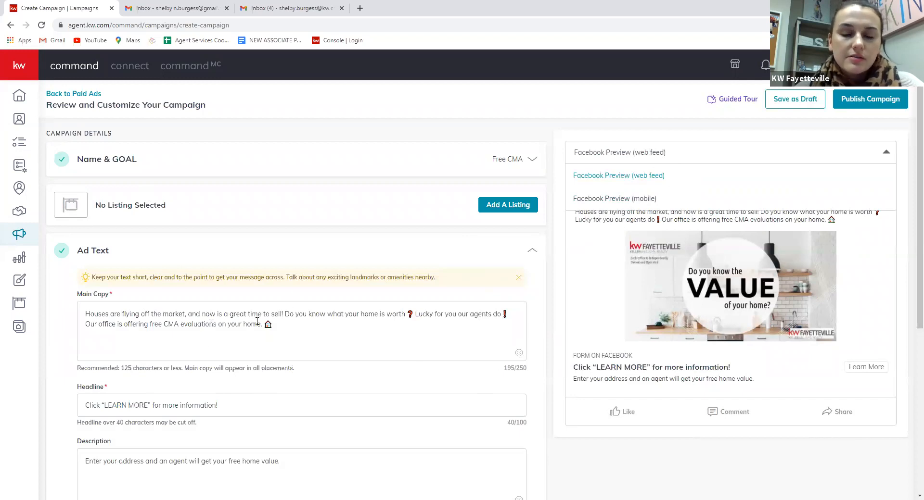
pyautogui.click(664, 200)
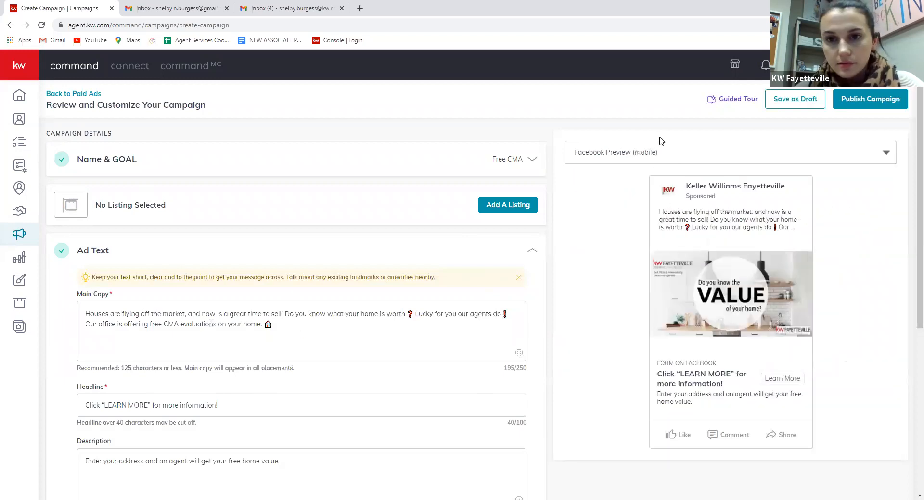
pyautogui.click(667, 162)
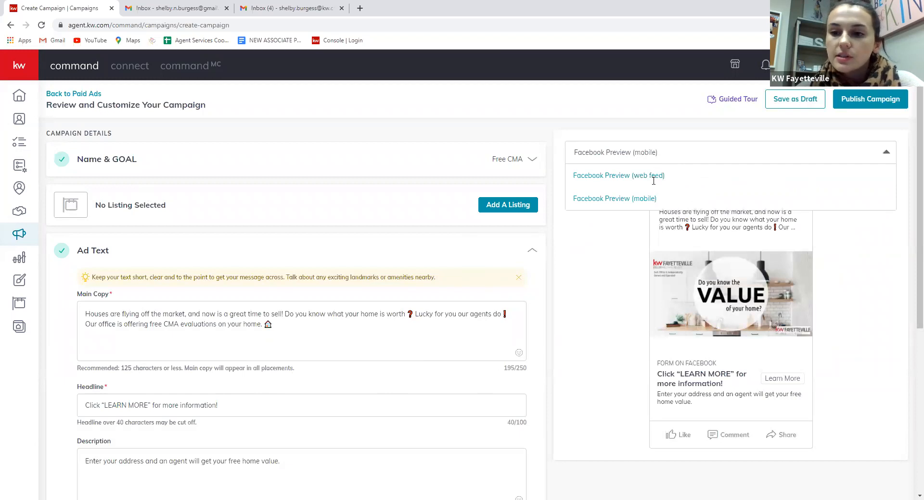
pyautogui.click(653, 184)
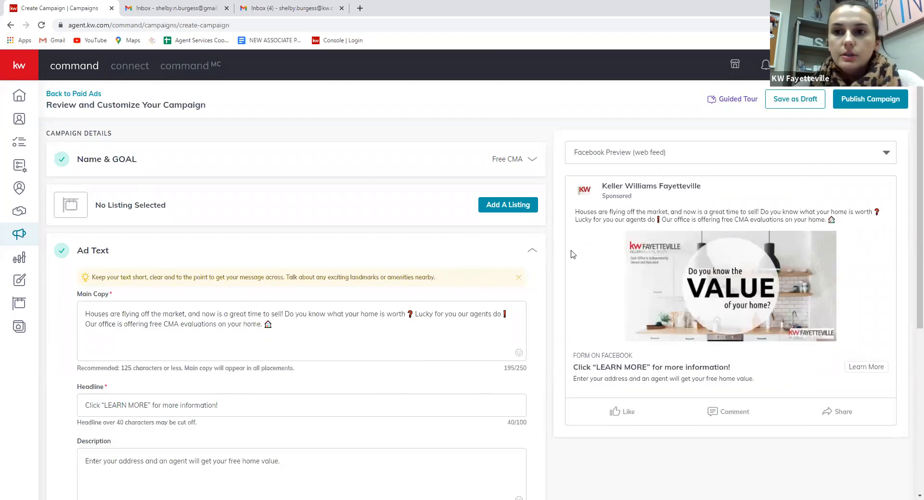
# Publish the campaign and create it using the selected Visa payment profile.
pyautogui.click(866, 99)
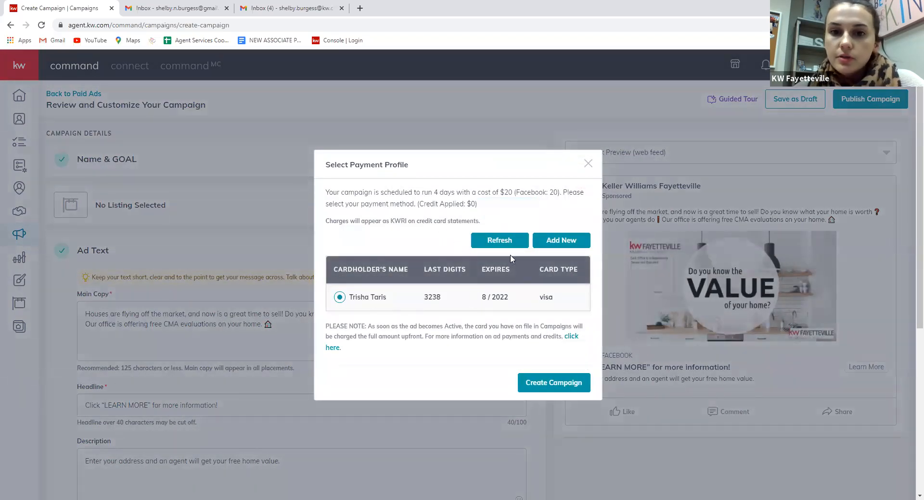
pyautogui.click(585, 389)
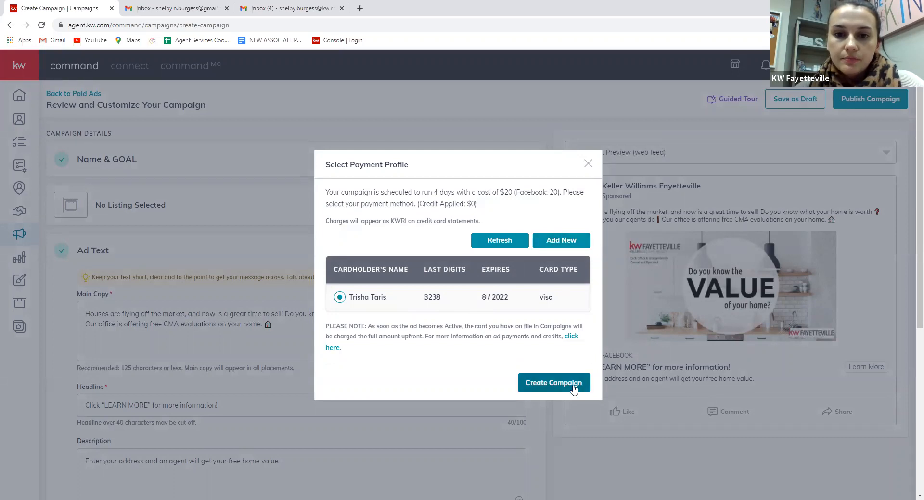